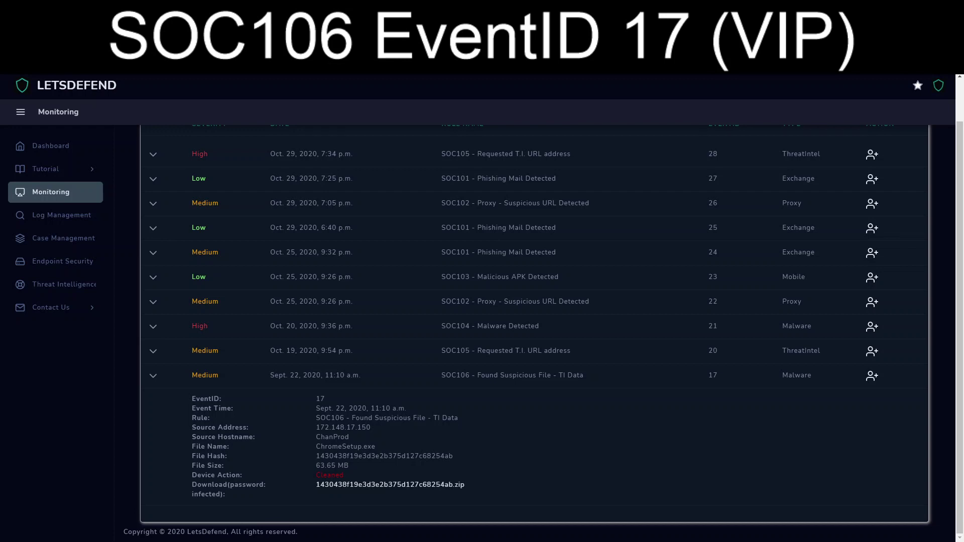
# Take ownership of the SOC106 alert with EventID 17 and expand its details in the investigation channel.
pyautogui.click(873, 376)
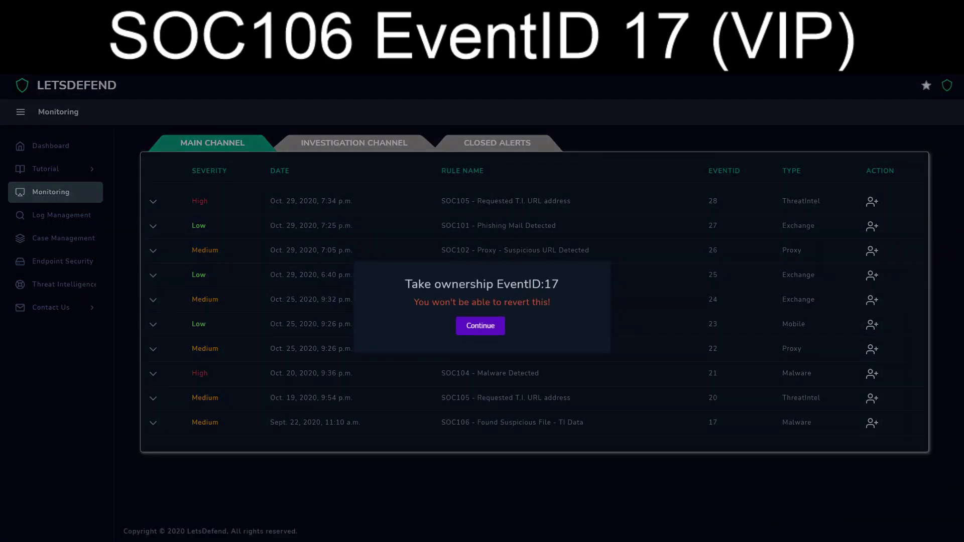
pyautogui.press('Escape')
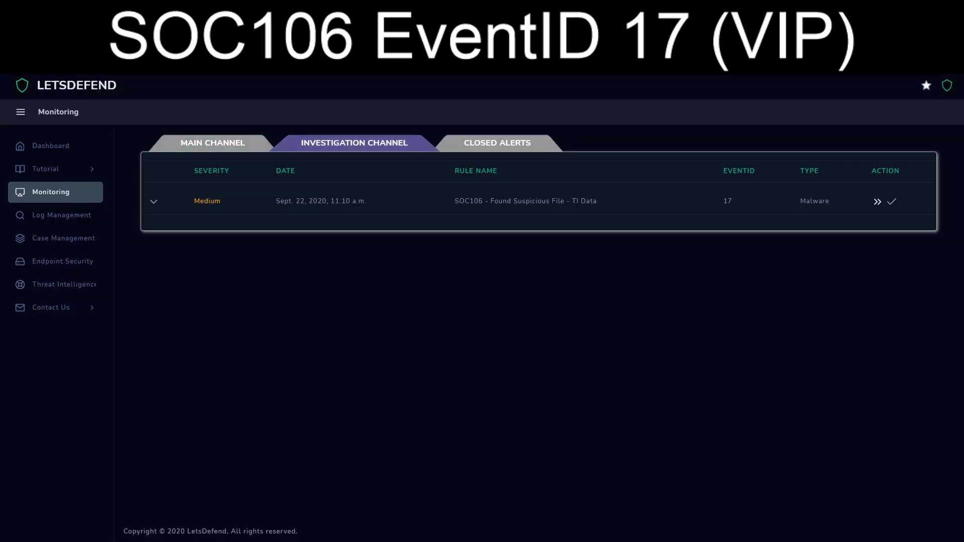
pyautogui.click(153, 201)
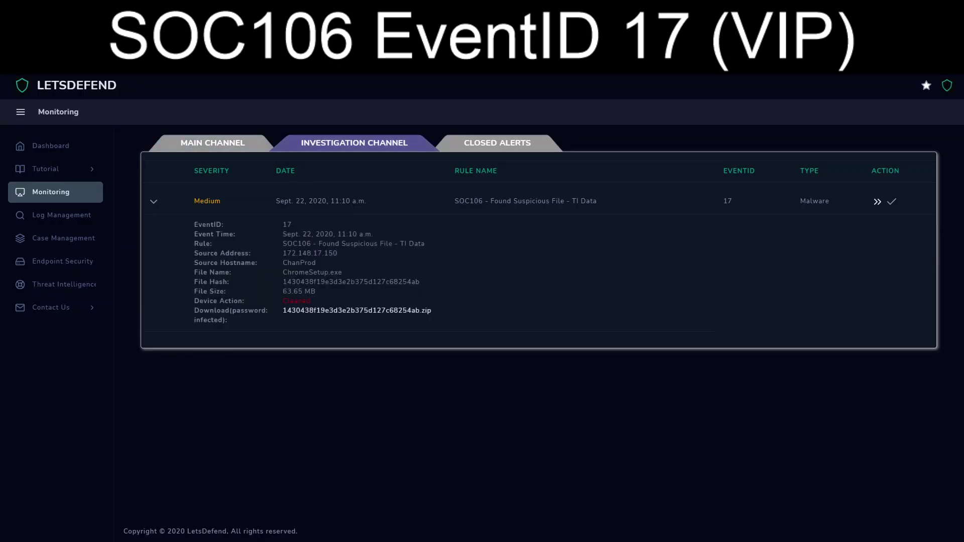
pyautogui.moveTo(419, 311); pyautogui.dragTo(194, 224)
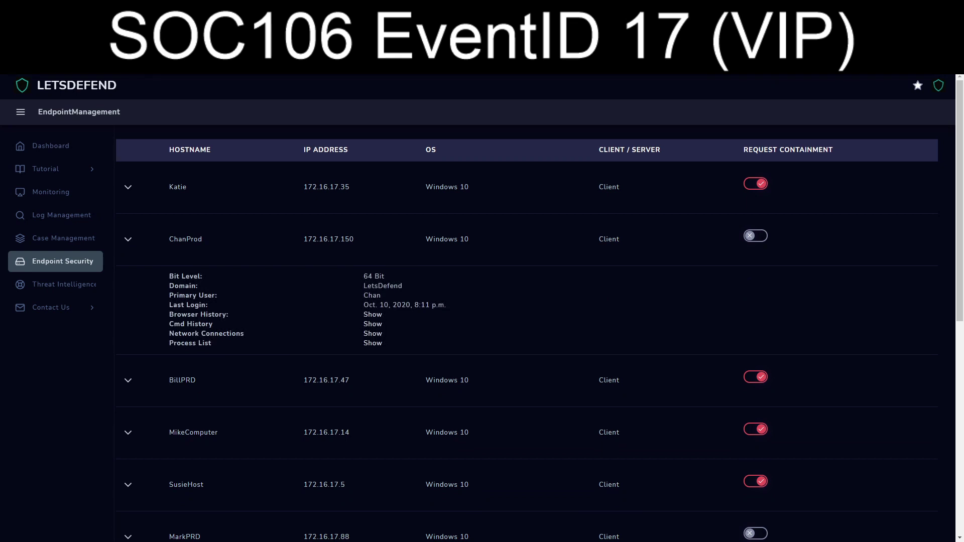
# Check the browser history, CMD history and network connections of the ChanProd endpoint.
pyautogui.scroll(-1, 535, 332)
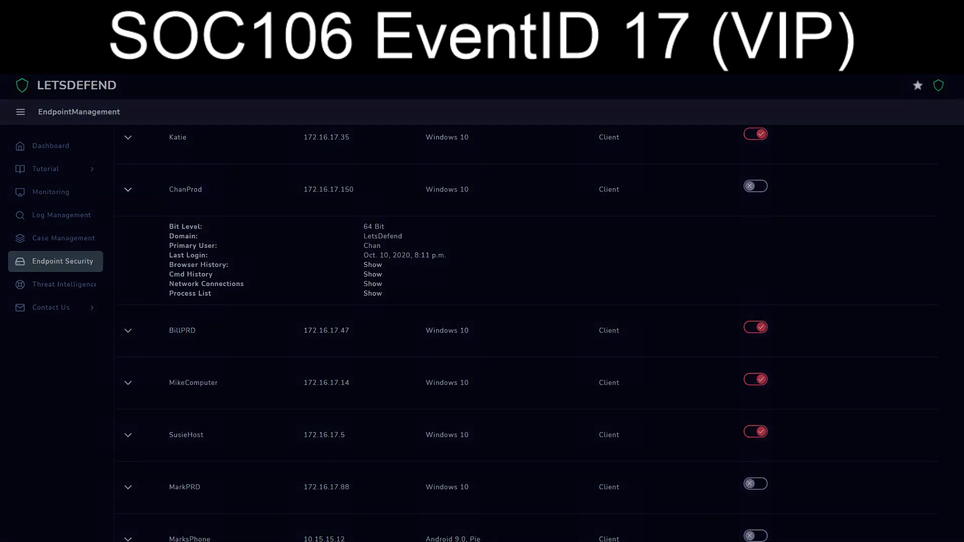
pyautogui.press('Escape')
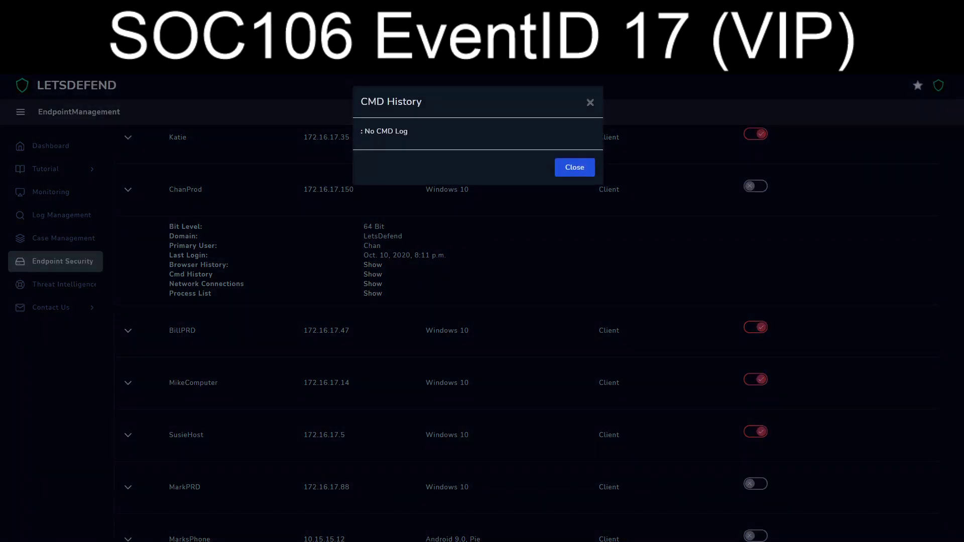
pyautogui.press('Escape')
pyautogui.click(372, 284)
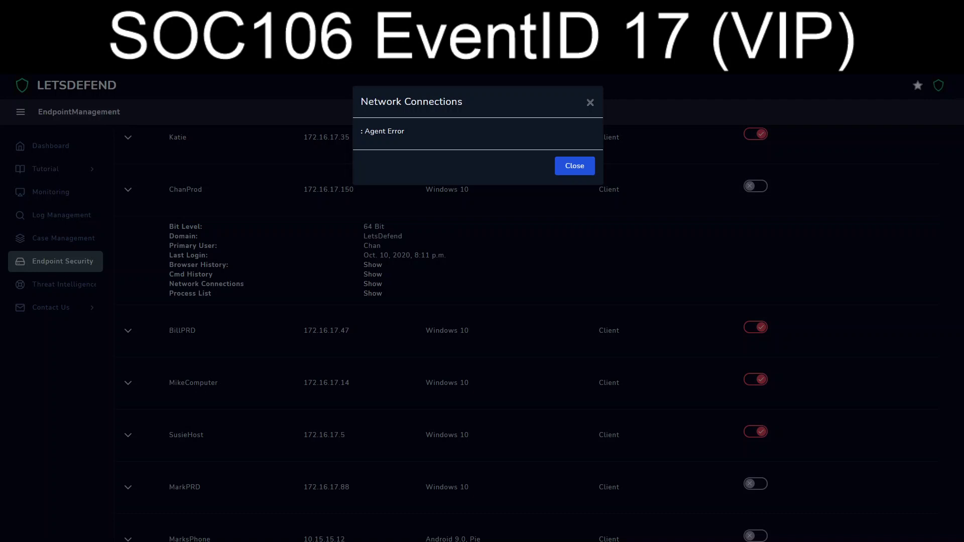
pyautogui.press('Escape')
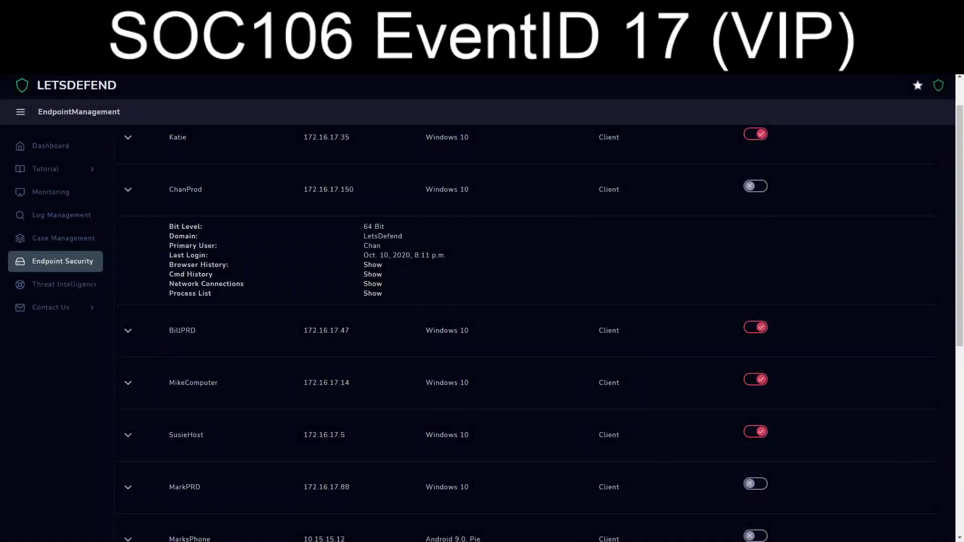
# Show ChanProd's process list and expand the details of the Chrome installer, Chrome.exe, outlook.exe and vmware-usbarbitrator64.exe.
pyautogui.click(373, 294)
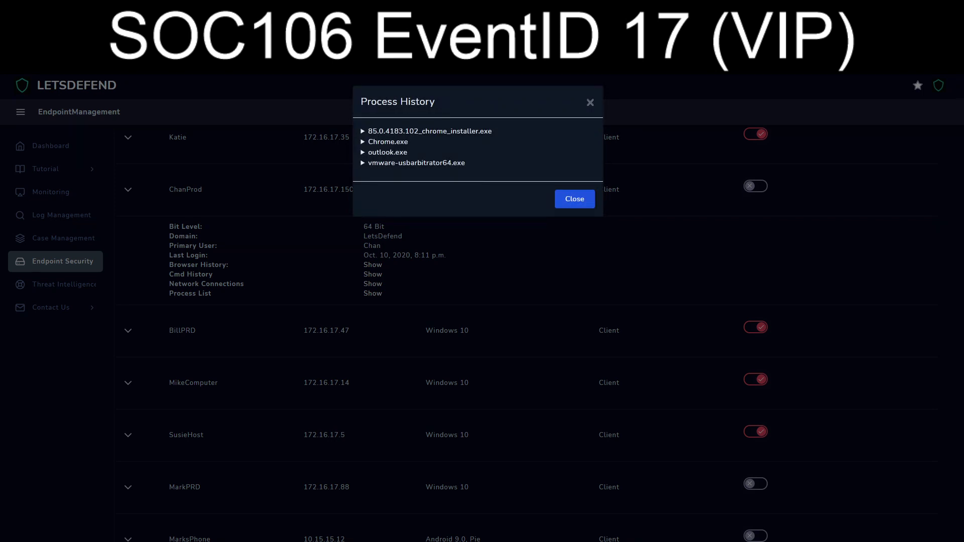
pyautogui.click(430, 131)
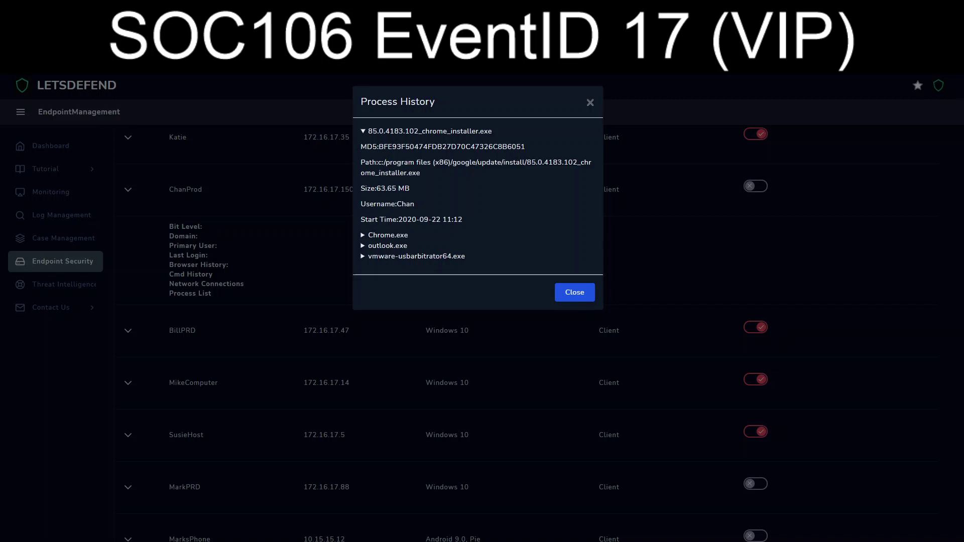
pyautogui.click(388, 235)
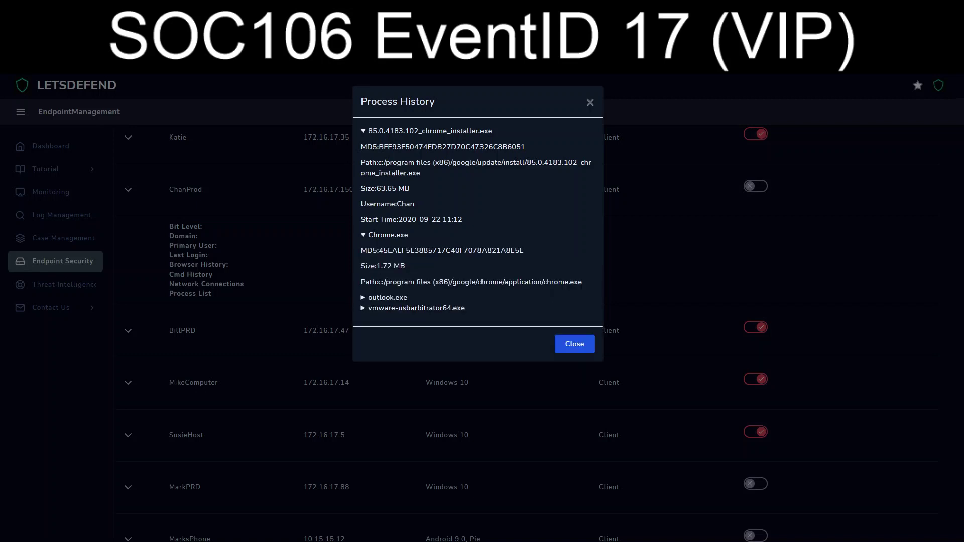
pyautogui.click(388, 297)
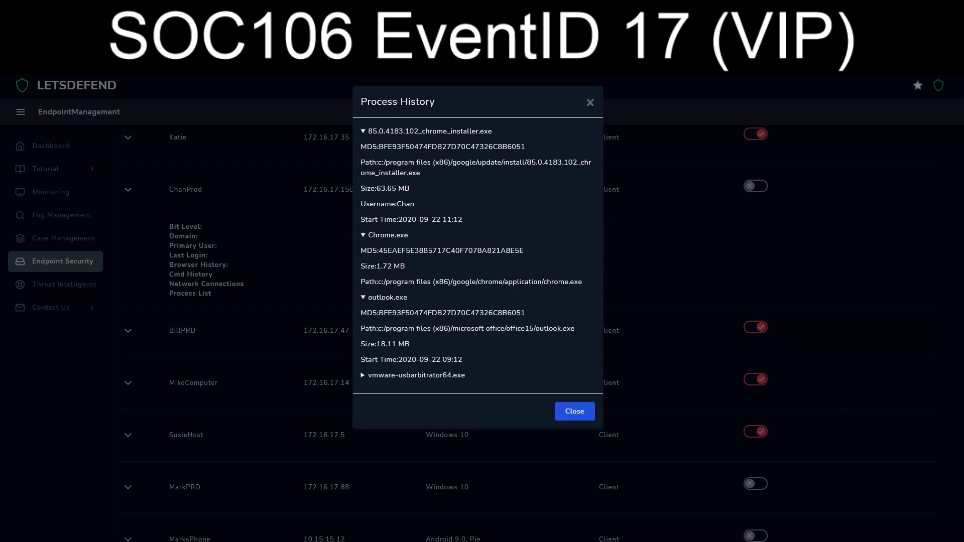
pyautogui.click(416, 375)
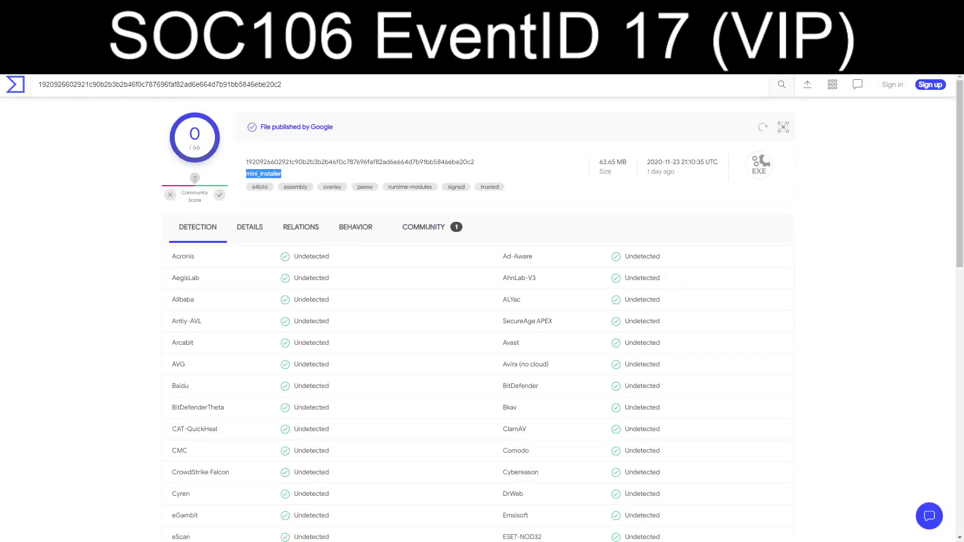
# Examine the file details, detection results, trusted tag and community comments in the VirusTotal report for mini_installer.
pyautogui.click(250, 227)
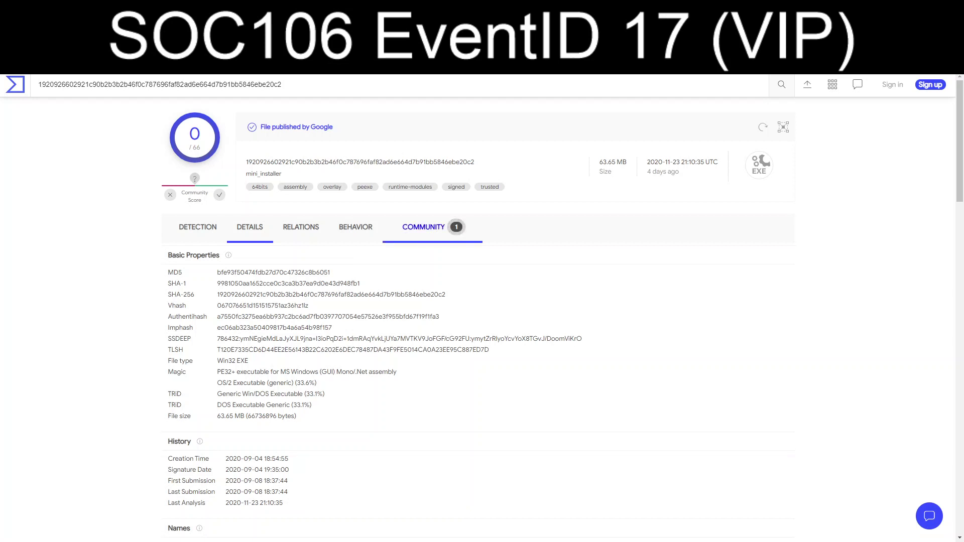
pyautogui.click(197, 227)
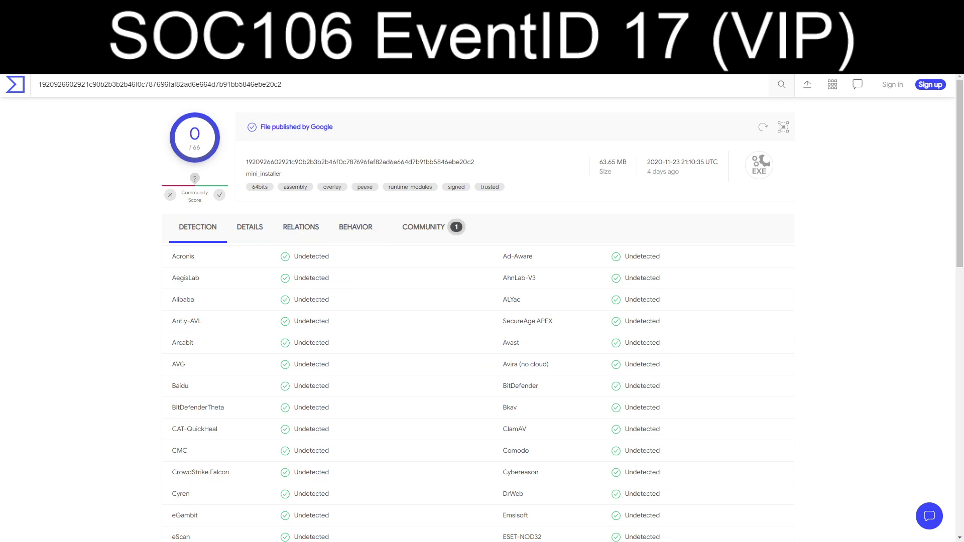
pyautogui.moveTo(489, 187)
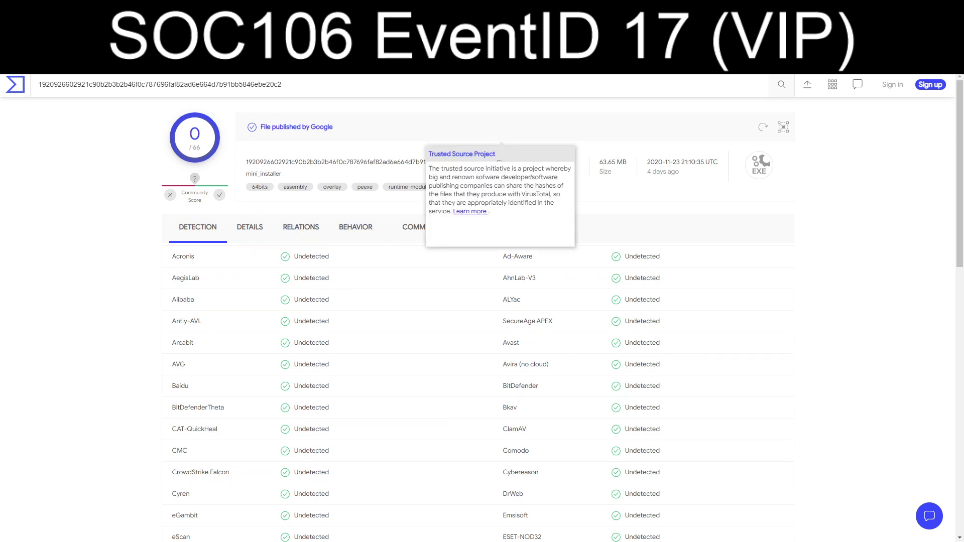
pyautogui.click(423, 227)
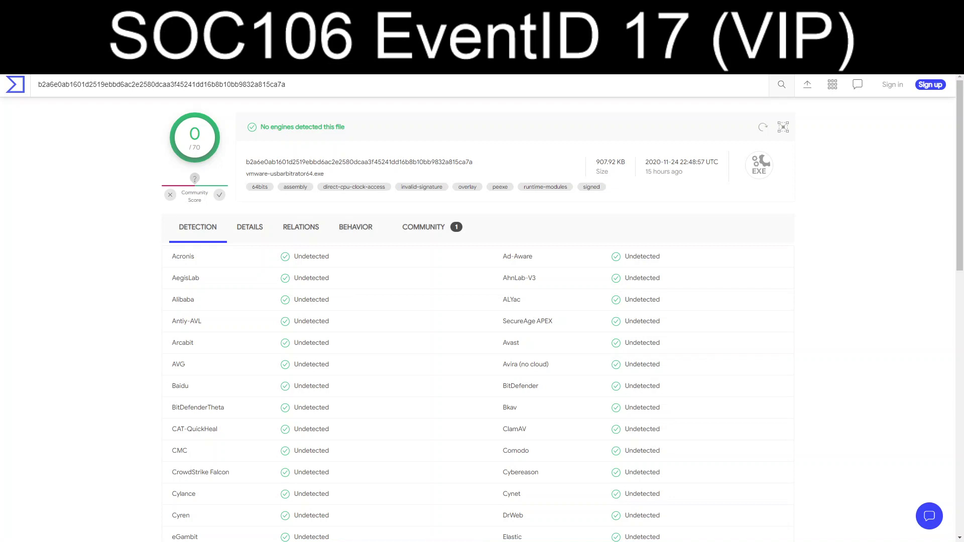
pyautogui.press('Return')
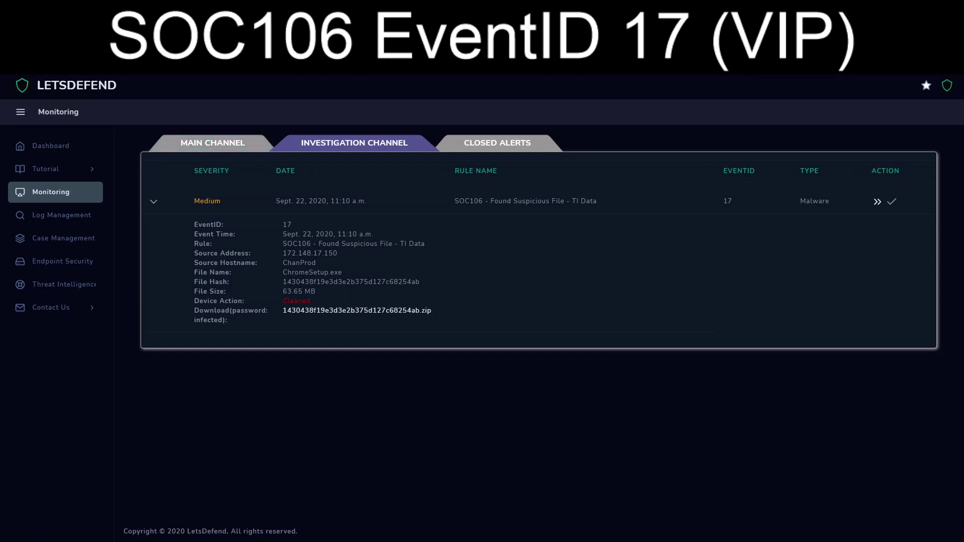
# Select the MD5 of 85.0.4183.102_chrome_installer.exe in ChanProd's process history, and examine the file's relations and behavior on VirusTotal.
pyautogui.click(63, 238)
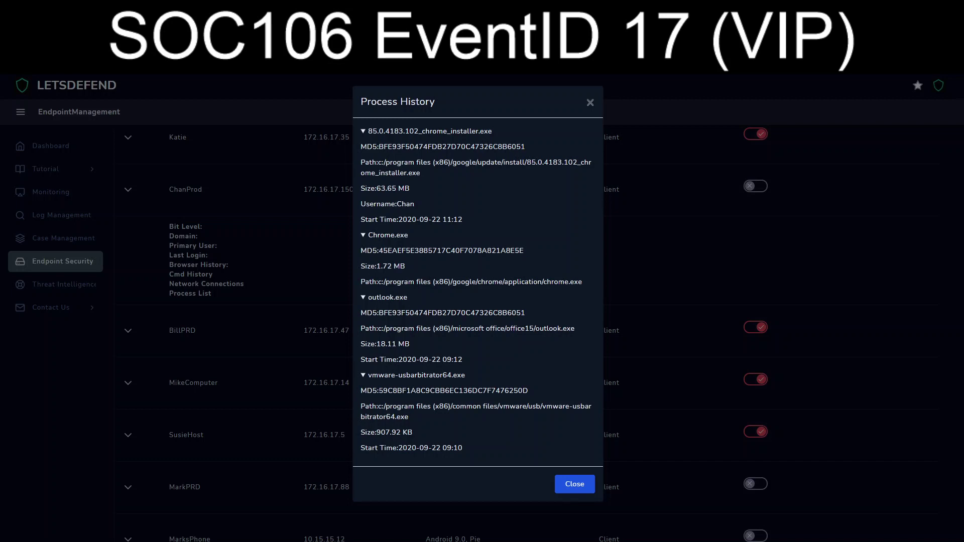
pyautogui.moveTo(526, 146); pyautogui.dragTo(379, 146)
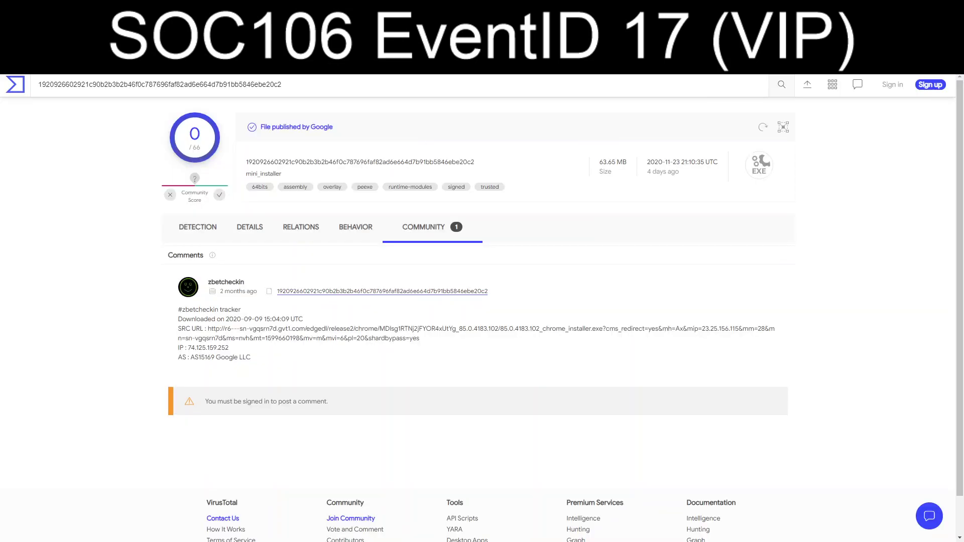
pyautogui.click(356, 227)
pyautogui.click(301, 227)
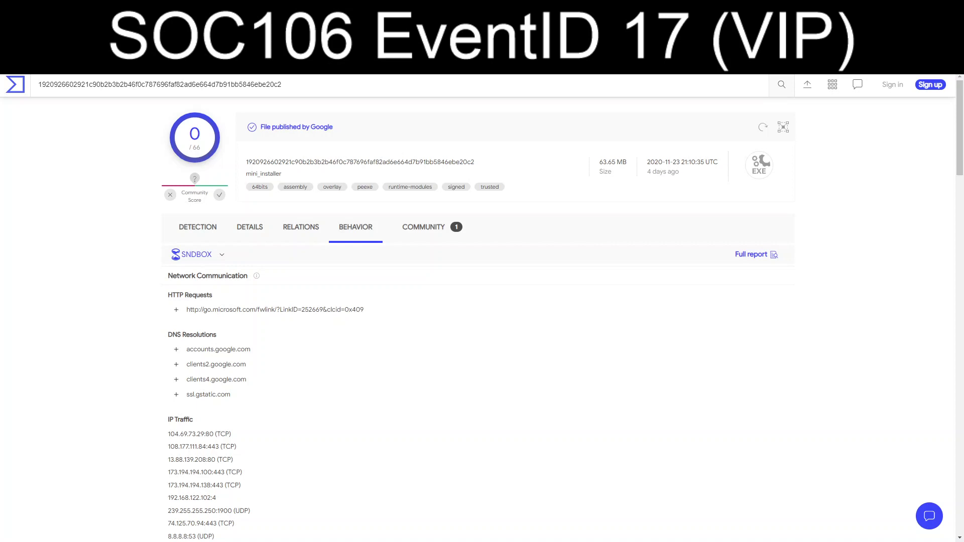
pyautogui.scroll(-5, 475, 321)
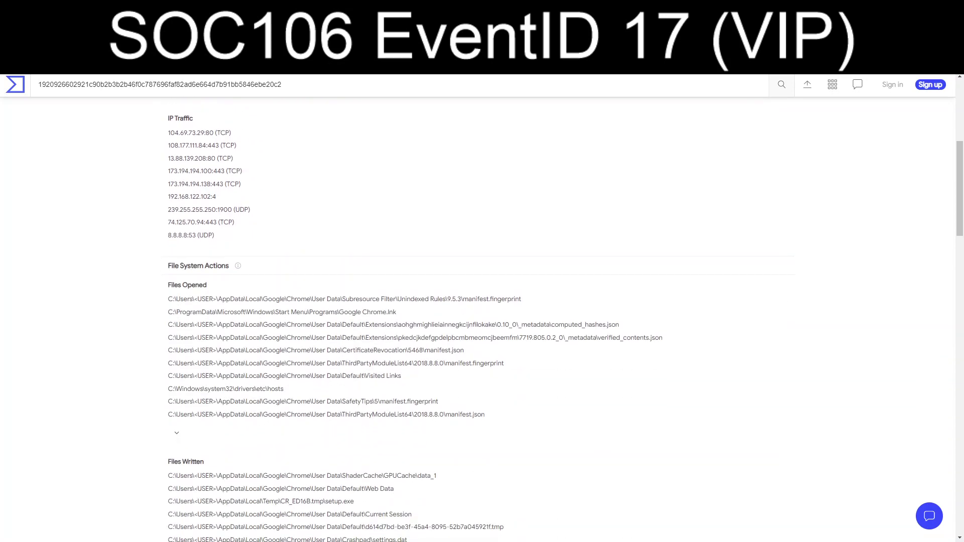
pyautogui.scroll(5, 475, 321)
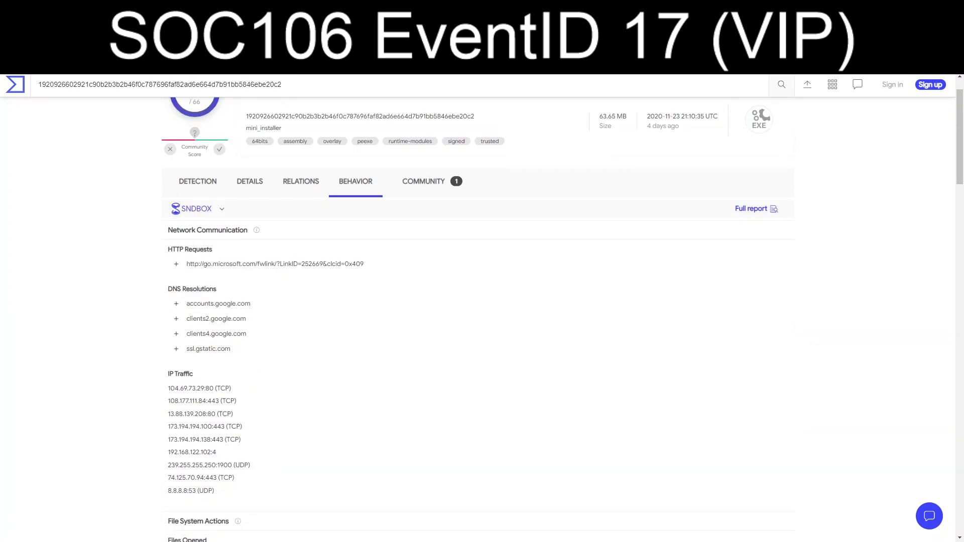
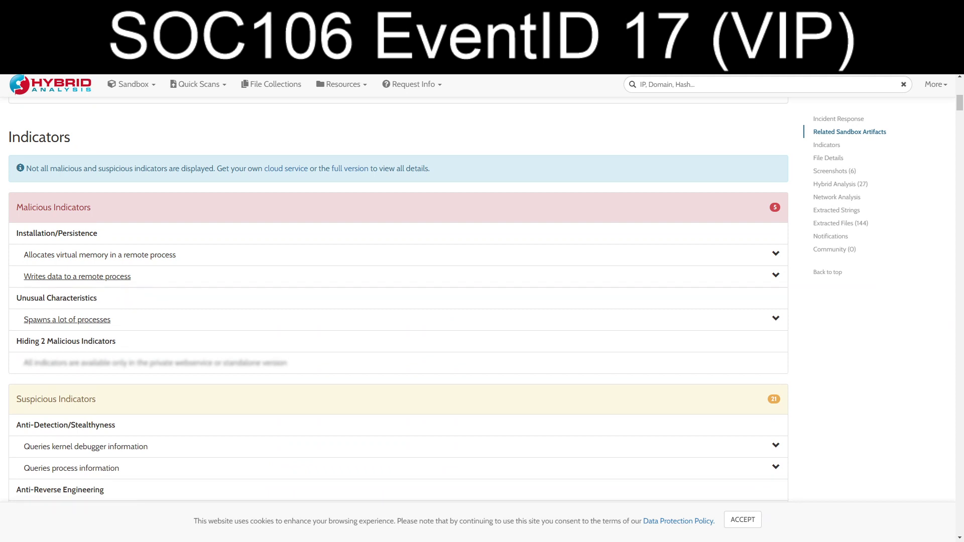
# Expand the malicious indicator "Spawns a lot of processes" in the Hybrid Analysis report and read through its spawned processes.
pyautogui.click(68, 320)
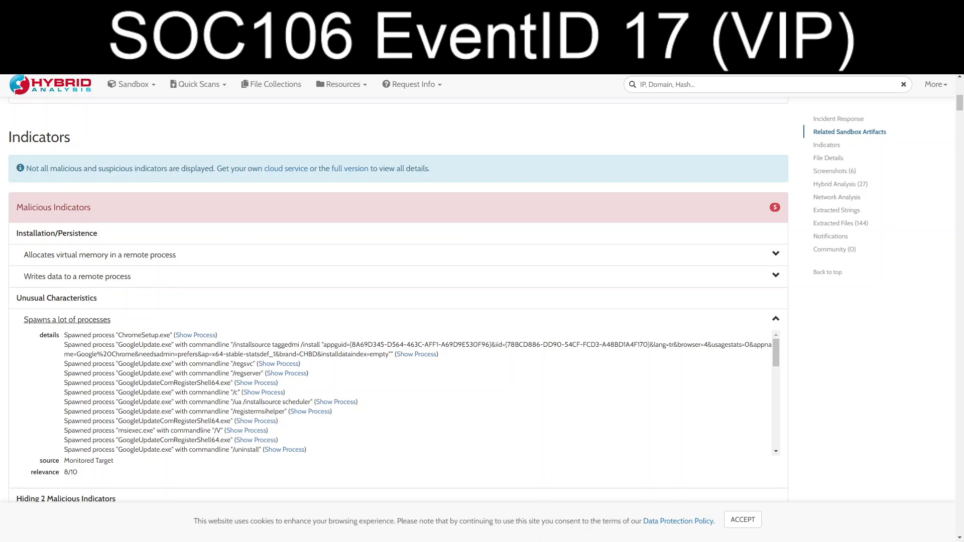
pyautogui.scroll(-5, 256, 442)
pyautogui.scroll(2, 417, 392)
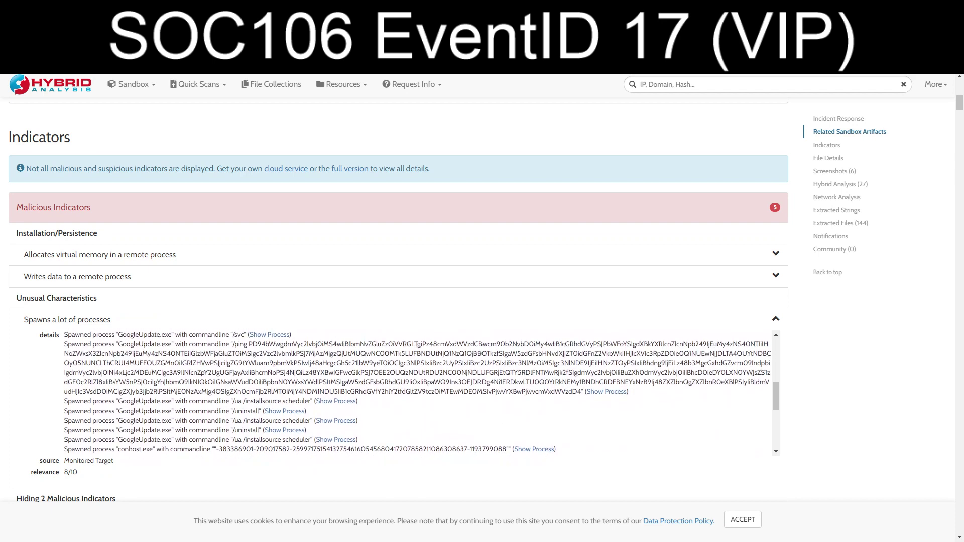
pyautogui.scroll(-5, 417, 392)
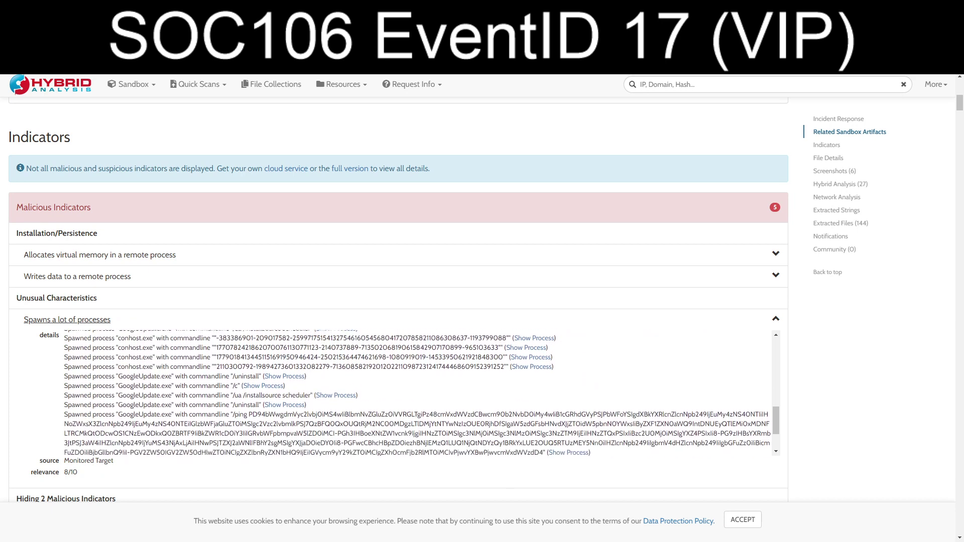
pyautogui.scroll(-2, 417, 391)
pyautogui.scroll(-4, 398, 300)
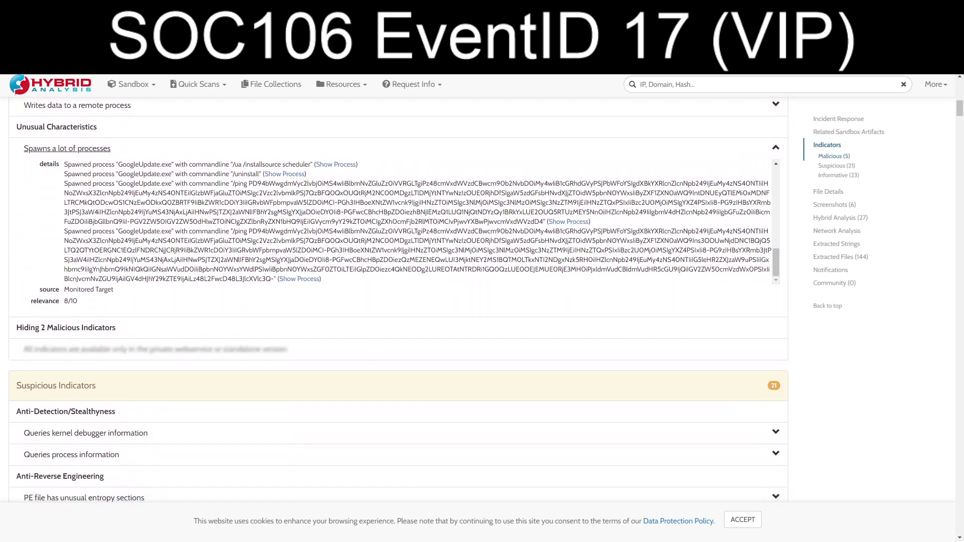
# Review the suspicious indicators in the Hybrid Analysis report, from Anti-Detection/Stealthyness onward.
pyautogui.scroll(-3, 398, 301)
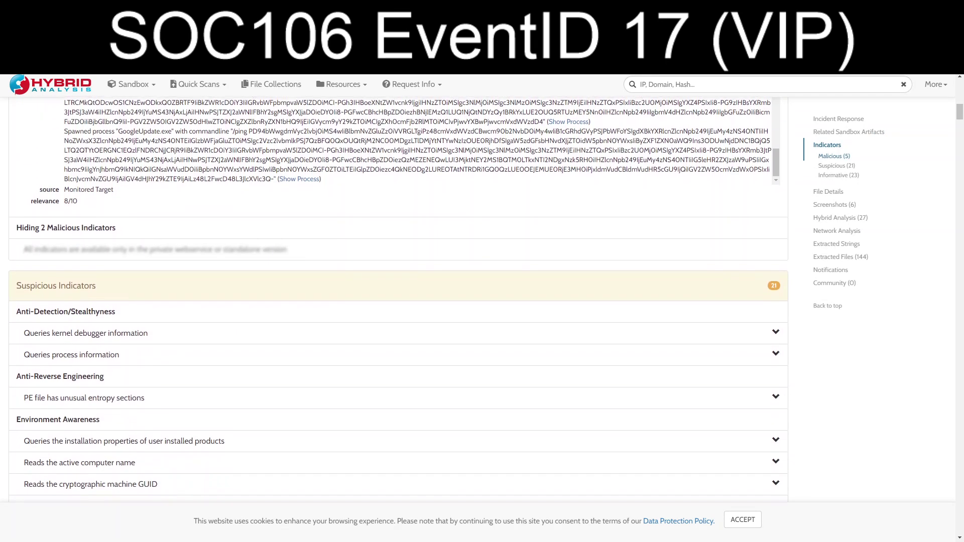
pyautogui.scroll(-4, 398, 300)
pyautogui.scroll(-5, 399, 302)
pyautogui.scroll(-1, 63, 322)
pyautogui.scroll(1, 63, 322)
pyautogui.click(63, 312)
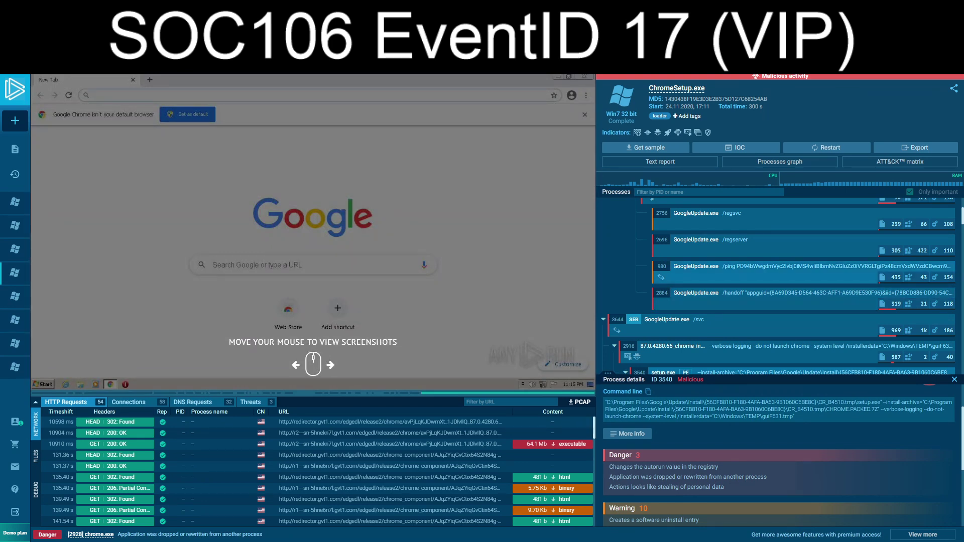
# Examine the process tree of ChromeSetup.exe in the ANY.RUN report.
pyautogui.scroll(3, 778, 286)
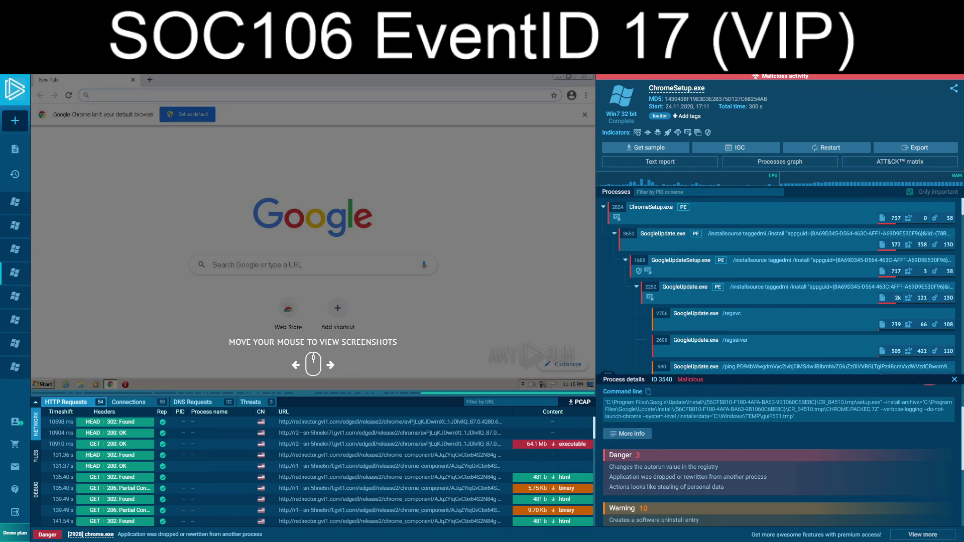
pyautogui.scroll(-5, 781, 286)
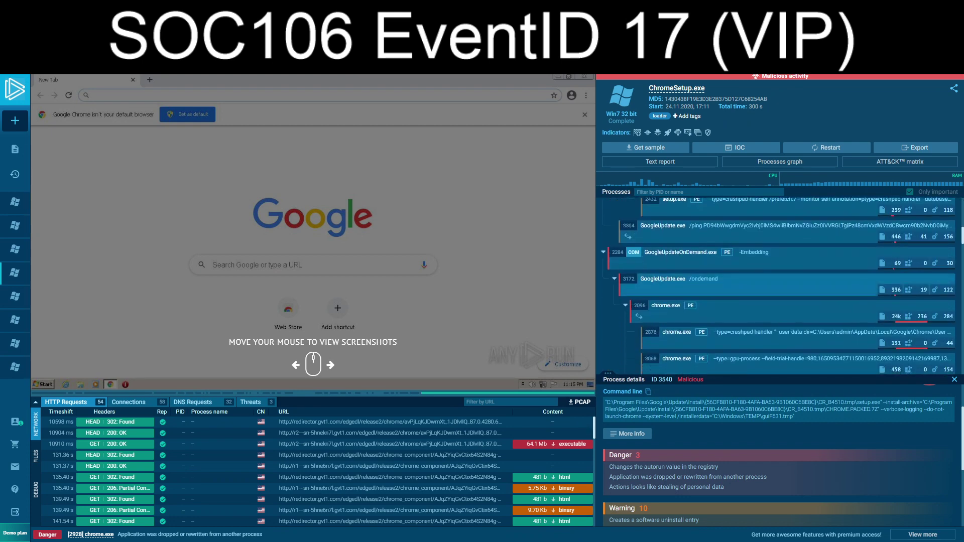
pyautogui.scroll(-5, 798, 287)
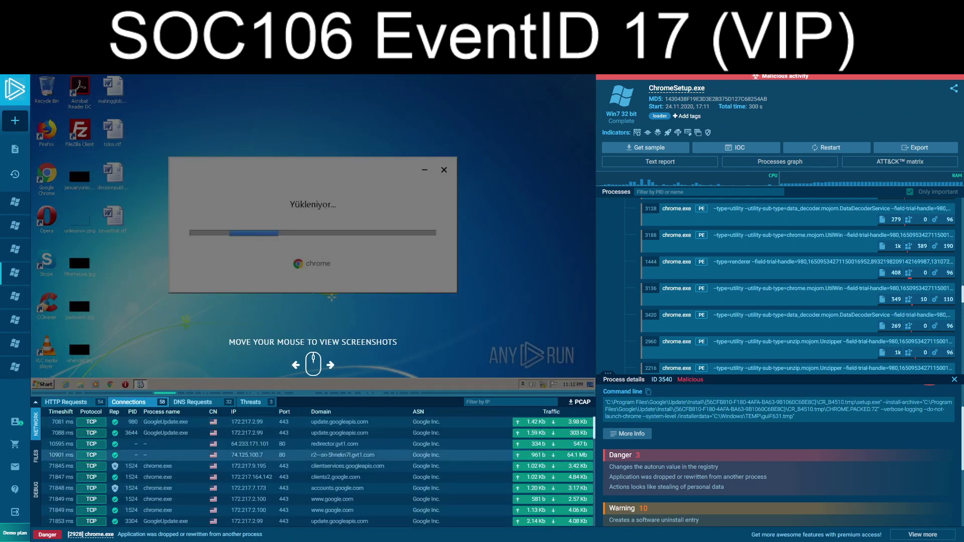
# Review the network connections recorded for ChromeSetup.exe in ANY.RUN, checking their domains and ASNs.
pyautogui.scroll(-2, 432, 450)
pyautogui.scroll(-8, 432, 472)
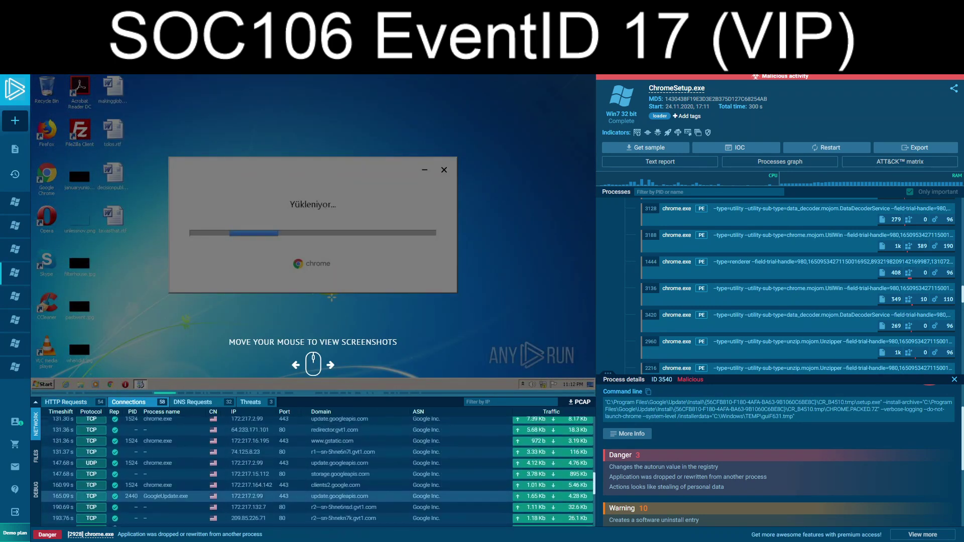
pyautogui.scroll(5, 432, 497)
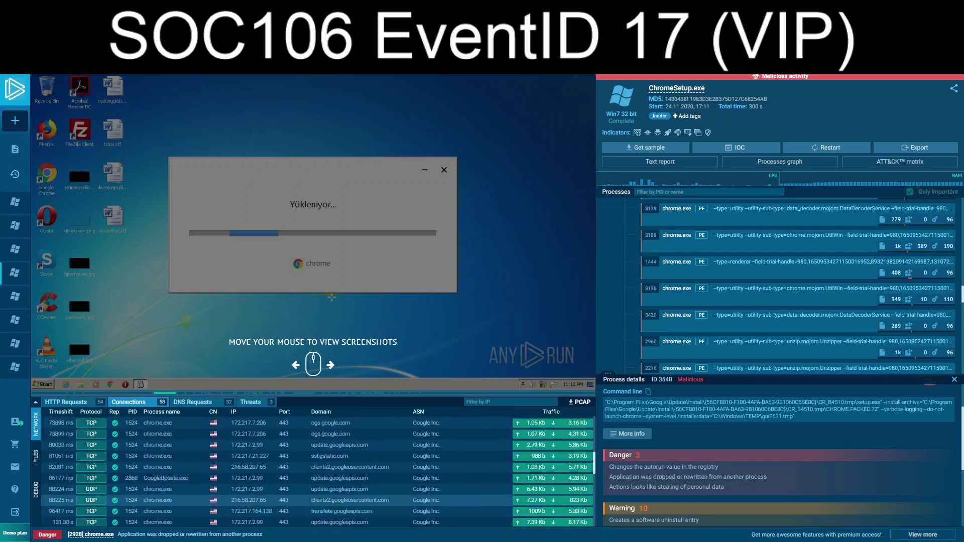
# Look up the domain gvt1.com from the ANY.RUN connections list in the Cisco Talos Reputation Lookup.
pyautogui.scroll(6, 452, 490)
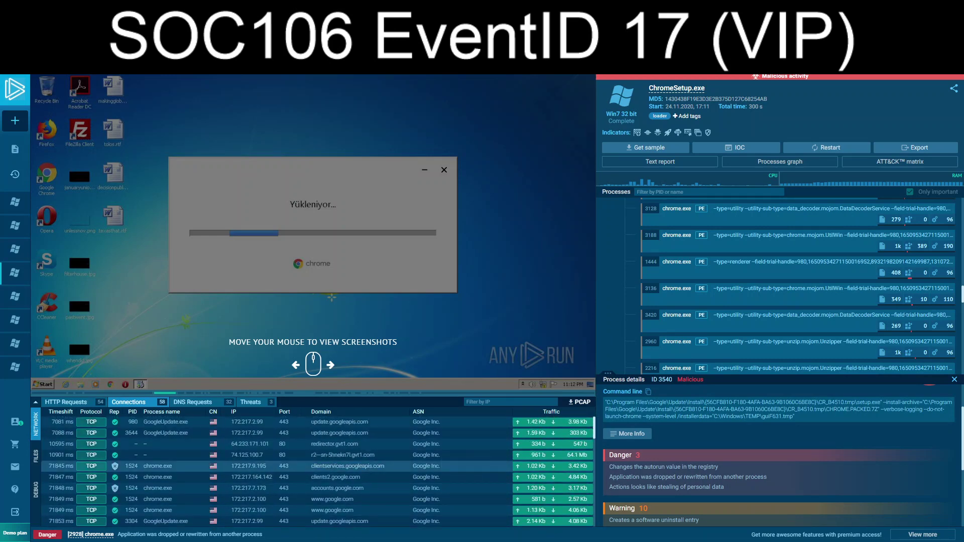
pyautogui.moveTo(376, 455); pyautogui.dragTo(353, 455)
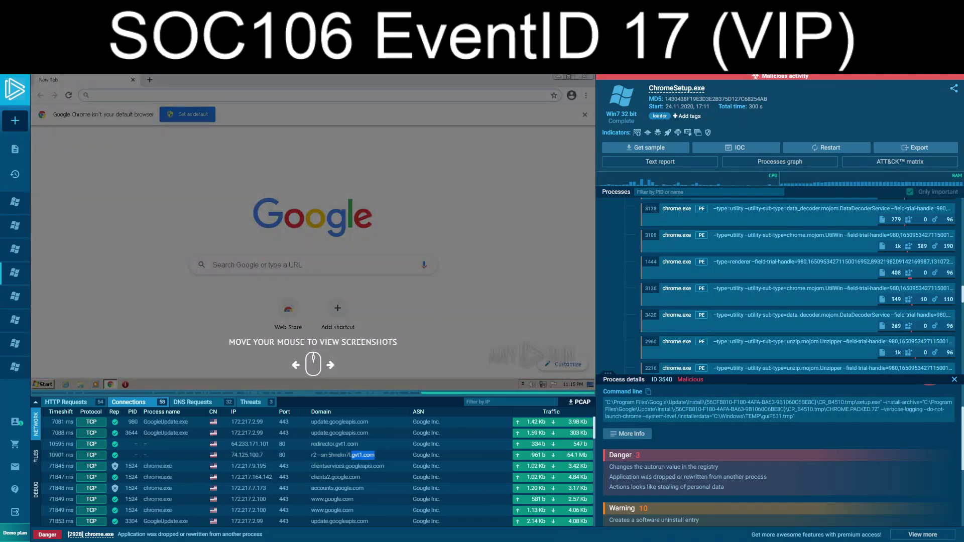
pyautogui.hotkey('ctrl', 't')
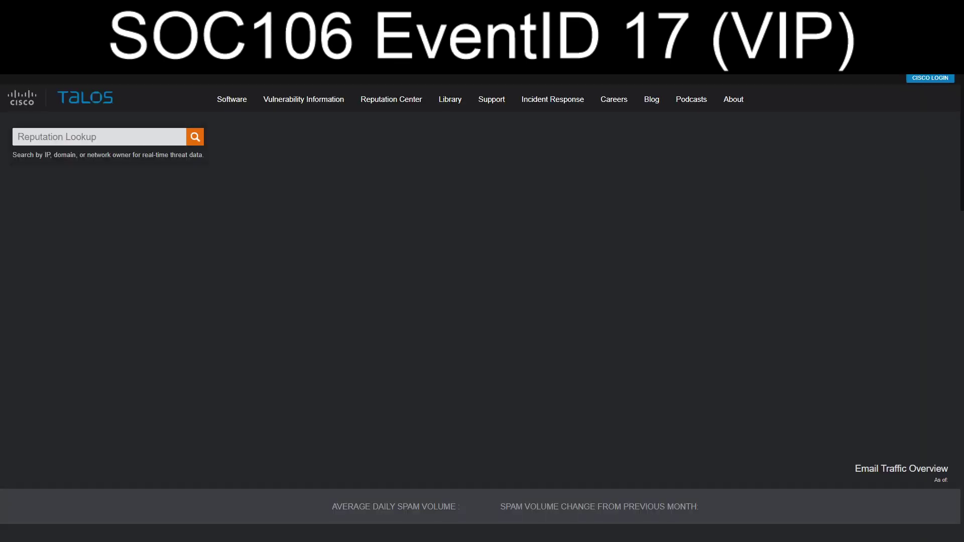
pyautogui.hotkey('ctrl', 'v')
pyautogui.press('Return')
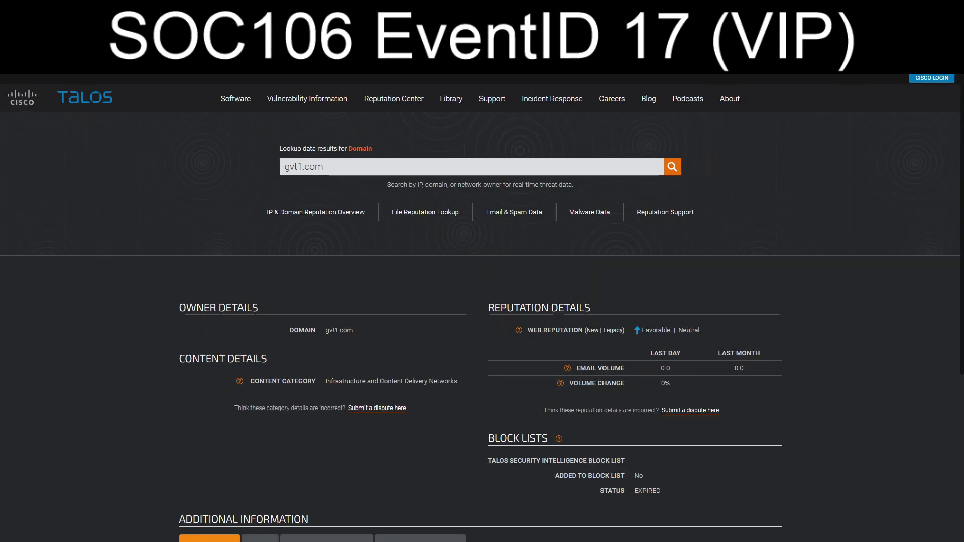
# Review the Talos reputation details and WHOIS record of gvt1.com.
pyautogui.scroll(-3, 482, 302)
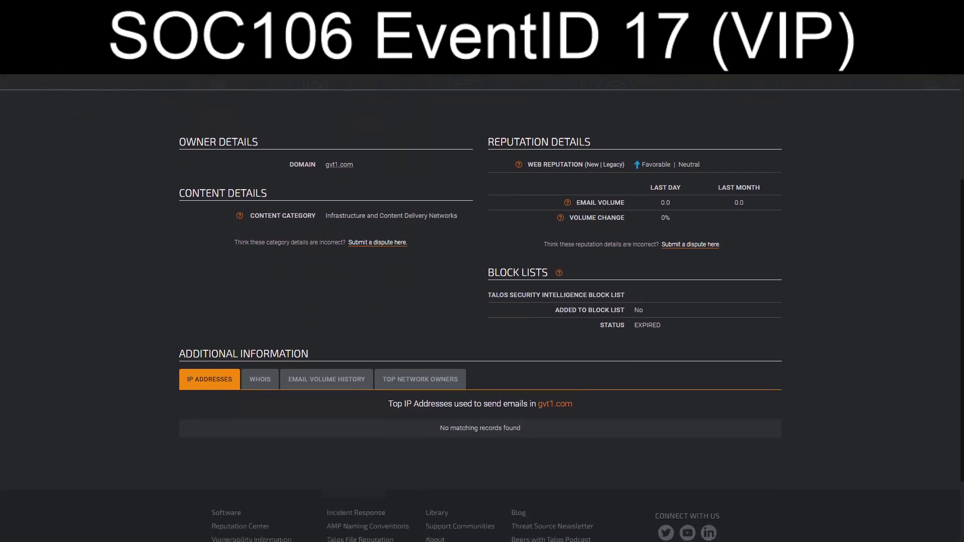
pyautogui.scroll(-1, 482, 302)
pyautogui.click(260, 344)
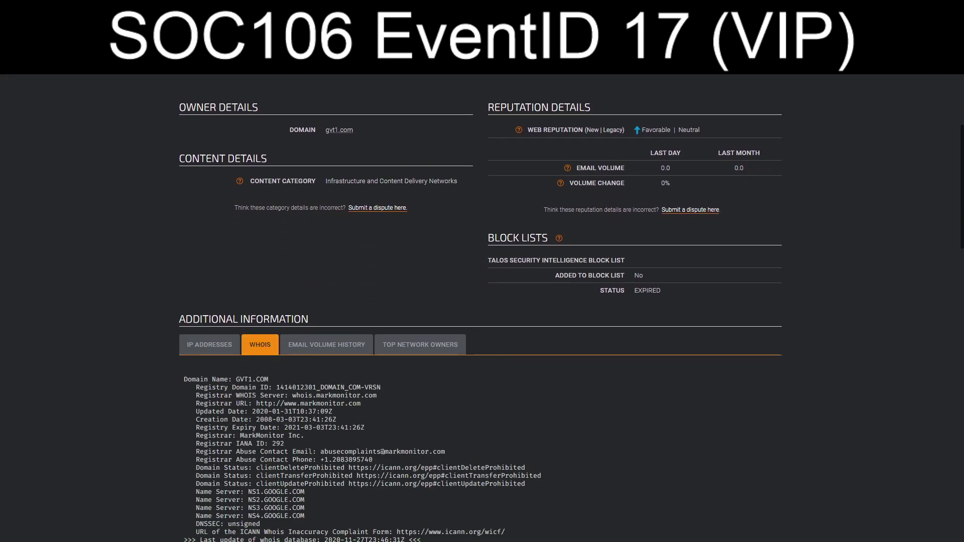
pyautogui.scroll(-3, 482, 301)
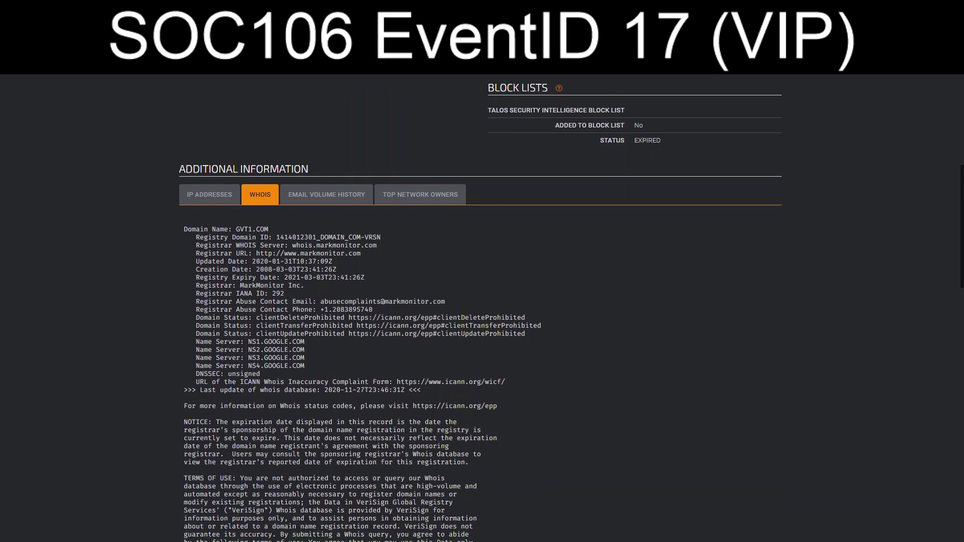
pyautogui.scroll(6, 482, 302)
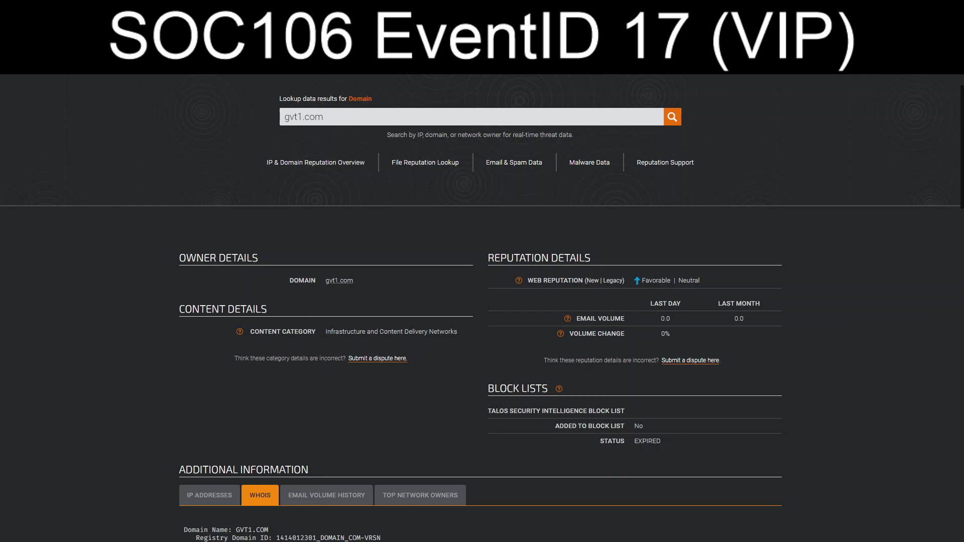
# Switch to LetsDefend, create the case for EventID 17 and start its Malware Playbook.
pyautogui.hotkey('ctrl', 'Tab')
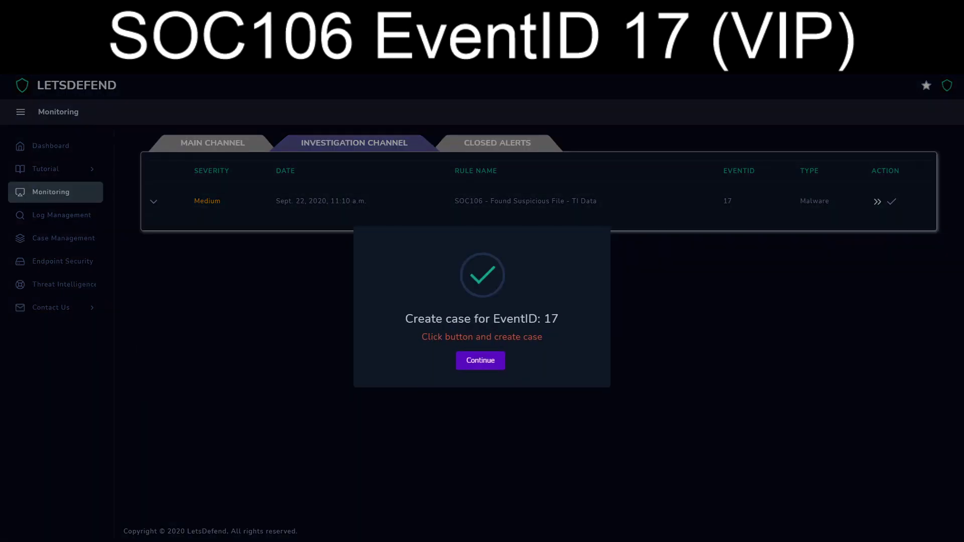
pyautogui.click(481, 360)
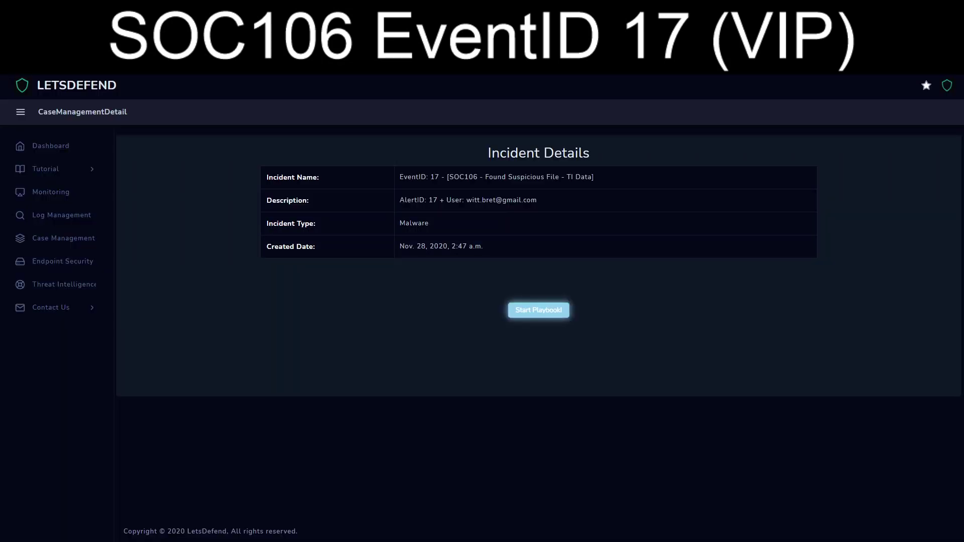
pyautogui.click(539, 310)
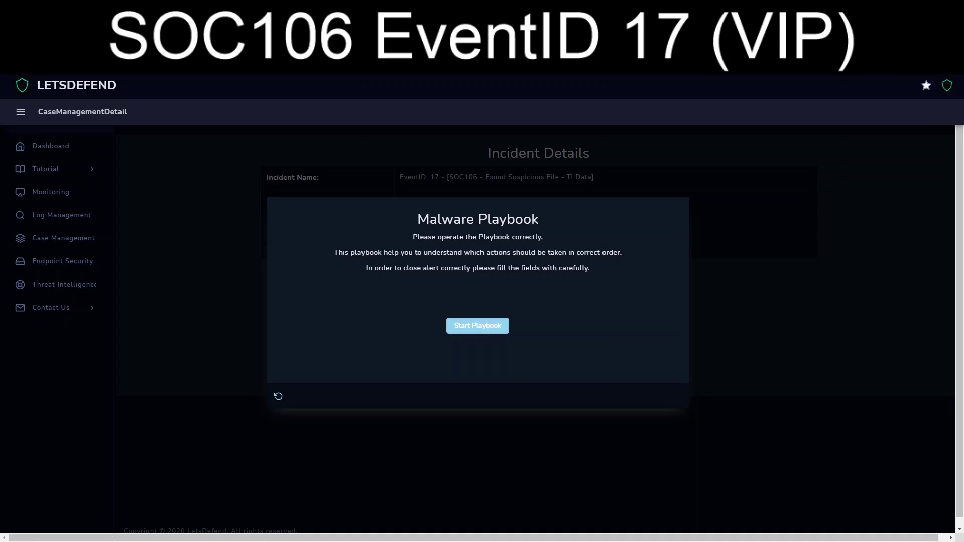
pyautogui.click(477, 326)
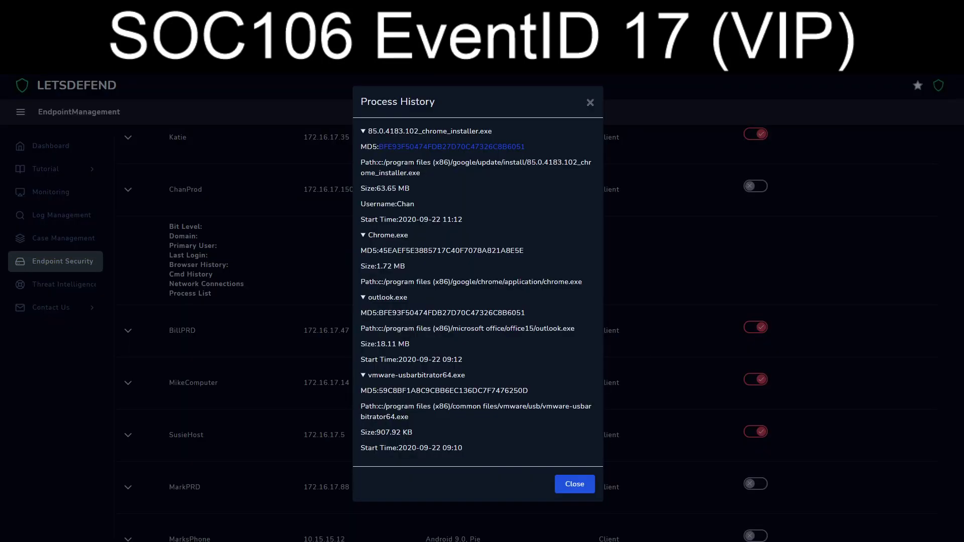
# Leave ChanProd's process history and search the Log Management records for source address 172.16.17.150.
pyautogui.press('Escape')
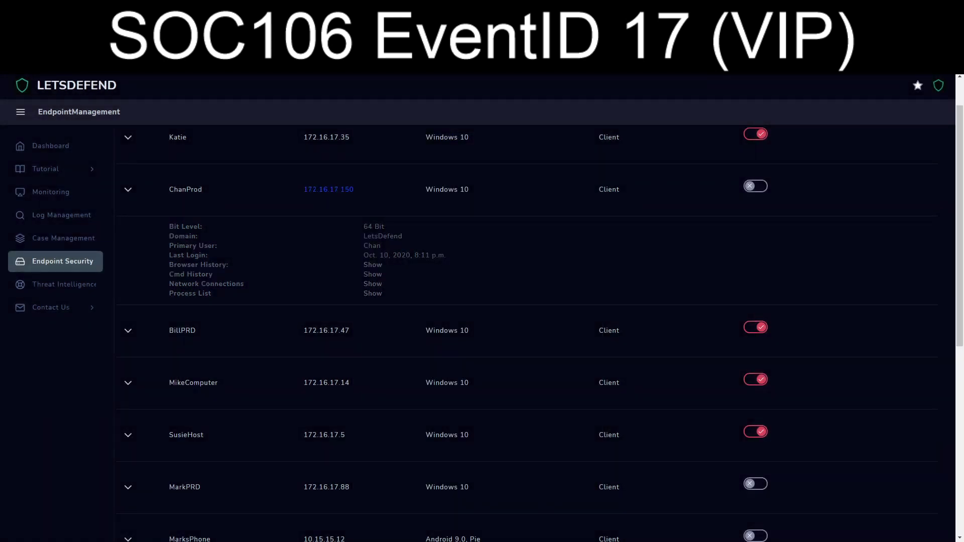
pyautogui.click(328, 190)
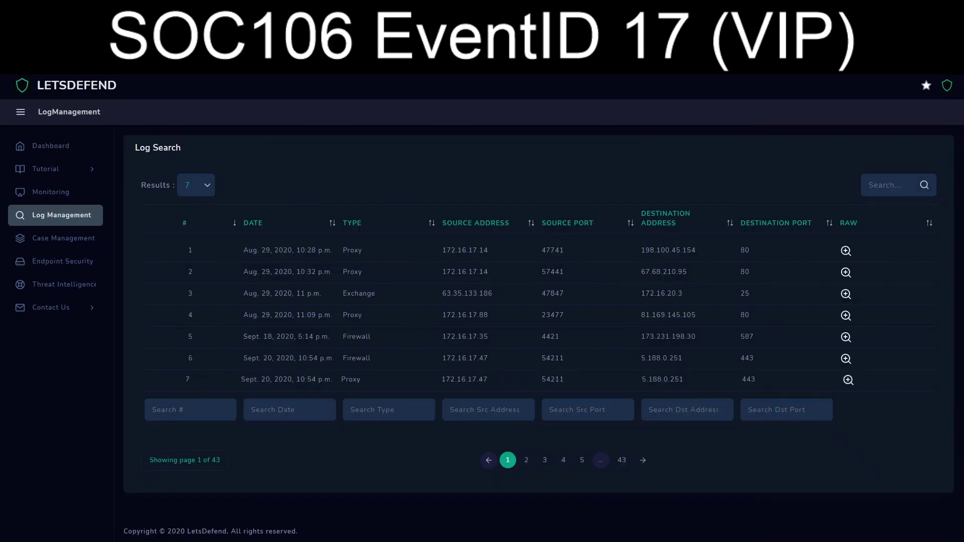
pyautogui.write('172.16.17.150')
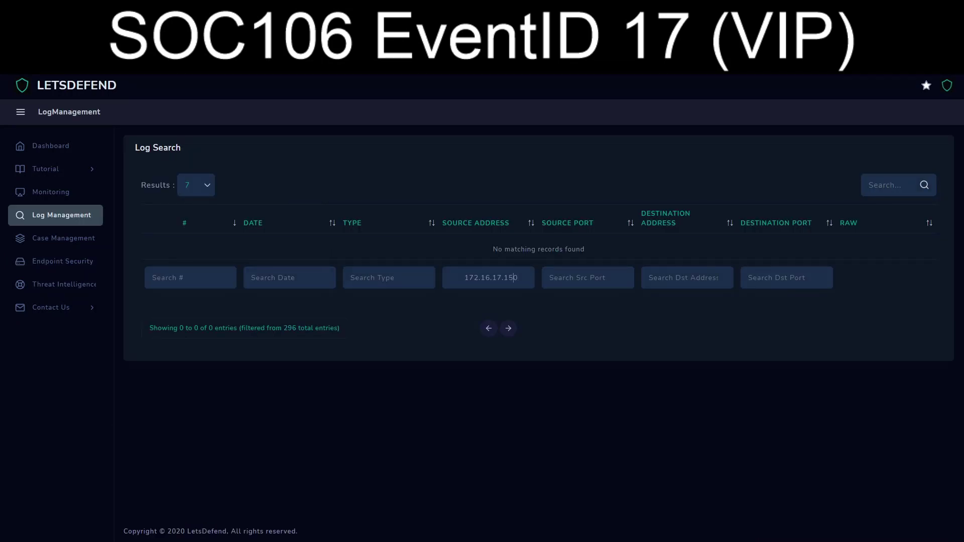
pyautogui.press('Delete')
pyautogui.write('172.16.17.150')
pyautogui.tripleClick(489, 278)
pyautogui.press('BackSpace')
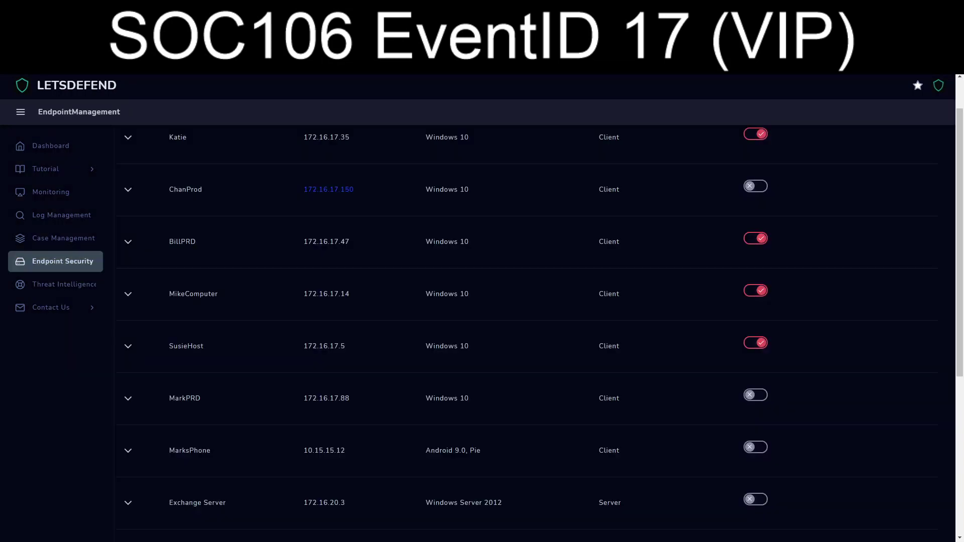
# Reopen the ChanProd details in Endpoint Security and view its process list.
pyautogui.click(328, 189)
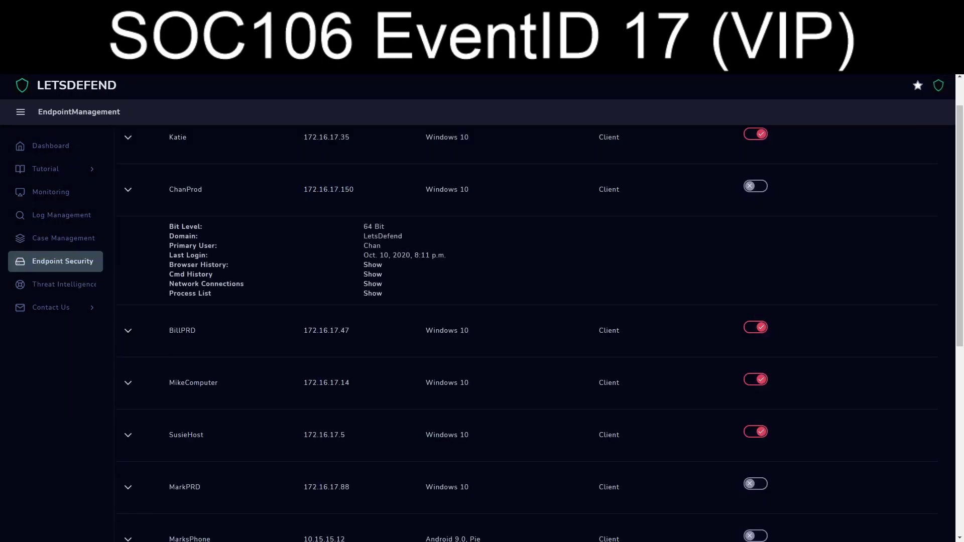
pyautogui.click(373, 293)
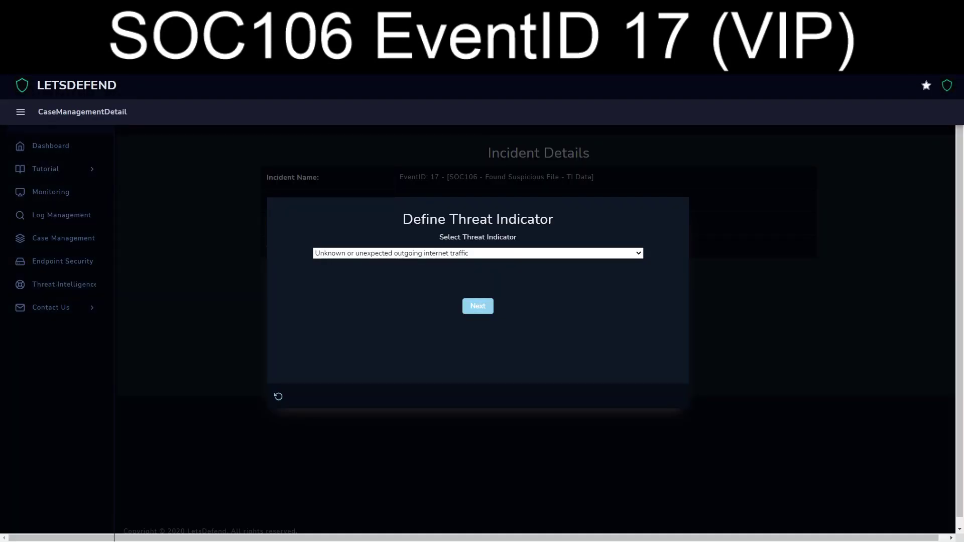
# Submit "Anti-virus programs malfuntioning or becoming disabled for unknown reasons" as the playbook's threat indicator.
pyautogui.press('Down')
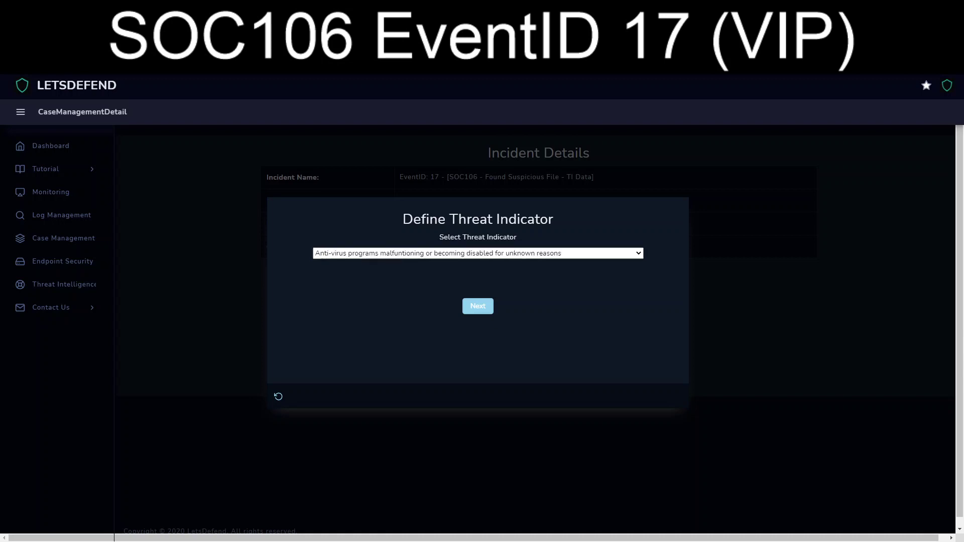
pyautogui.press('Tab')
pyautogui.press('Return')
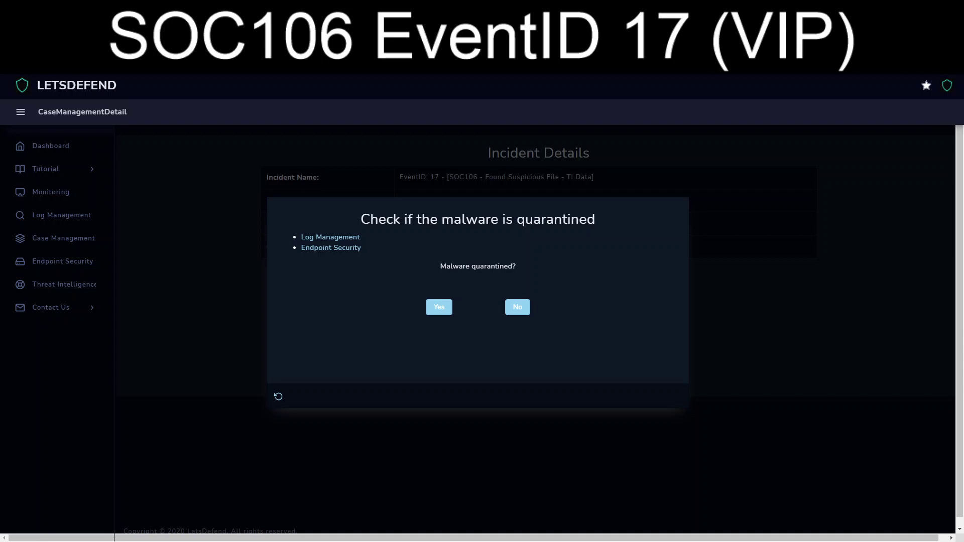
# Answer the playbook with malware not quarantined and Non-malicious, and finish the playbook.
pyautogui.click(518, 307)
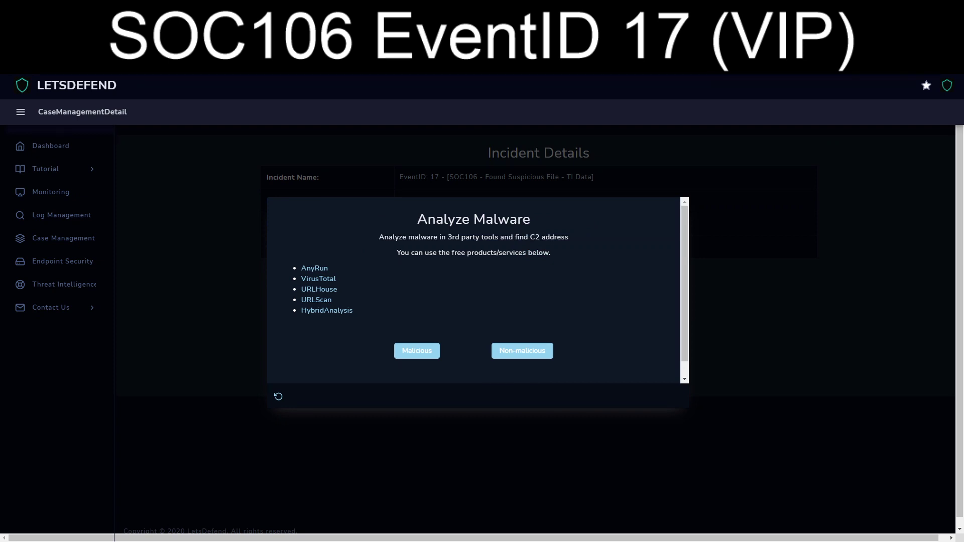
pyautogui.click(523, 351)
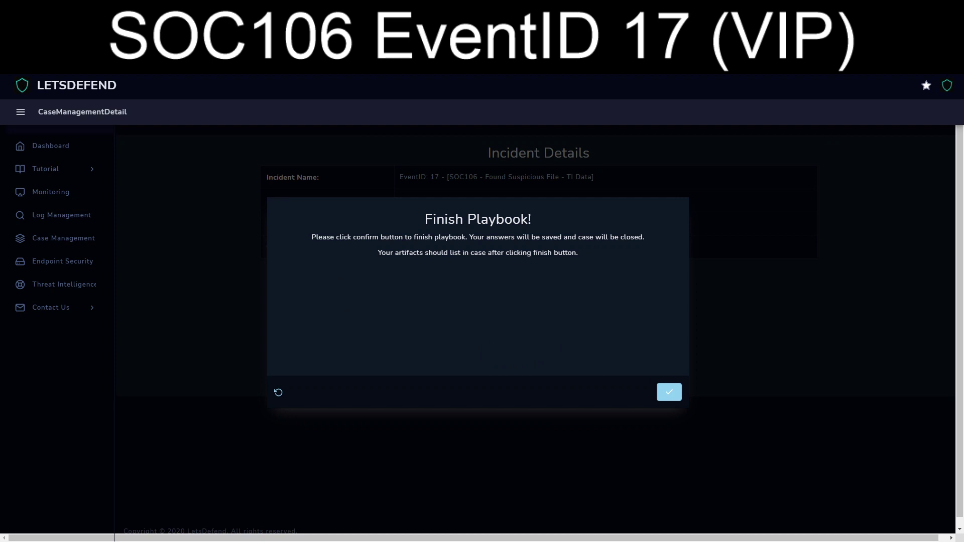
pyautogui.click(669, 392)
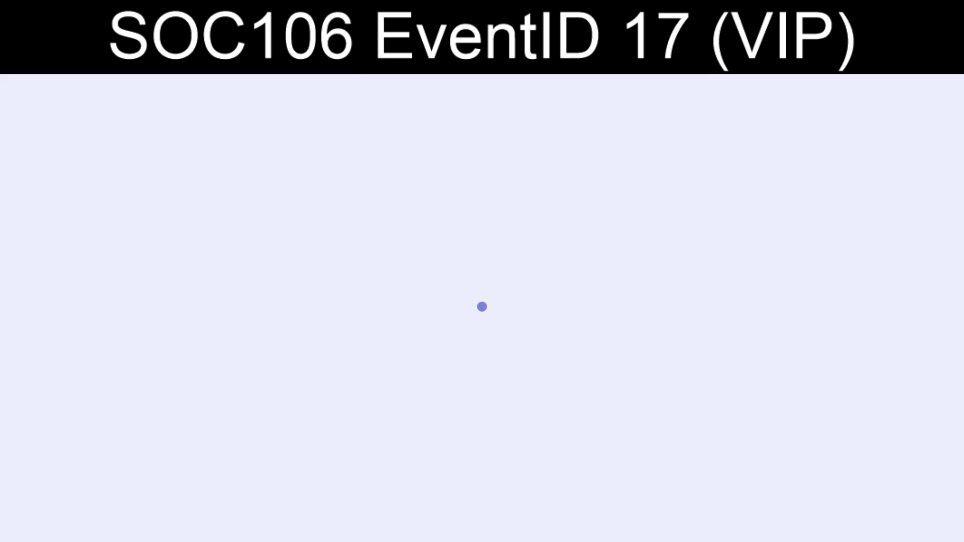
pyautogui.press('Return')
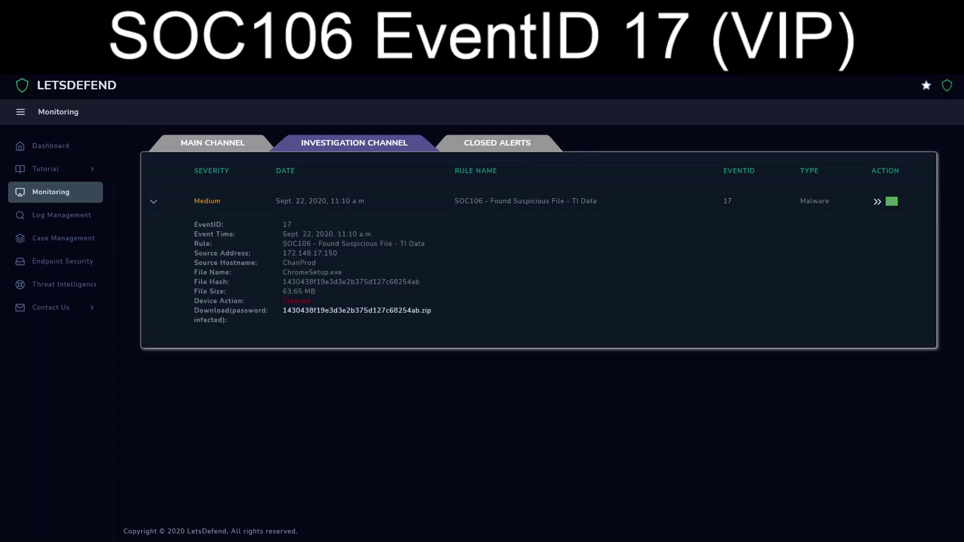
# Close alert EventID 17 as False Positive with the note "Appears to be a False Positive with a Google Chrome installer".
pyautogui.click(892, 202)
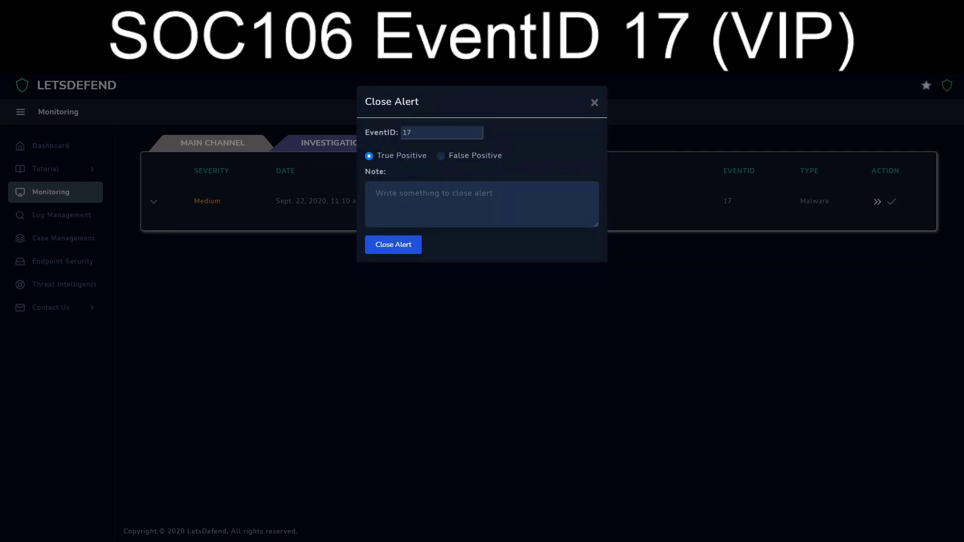
pyautogui.click(441, 156)
pyautogui.write('A')
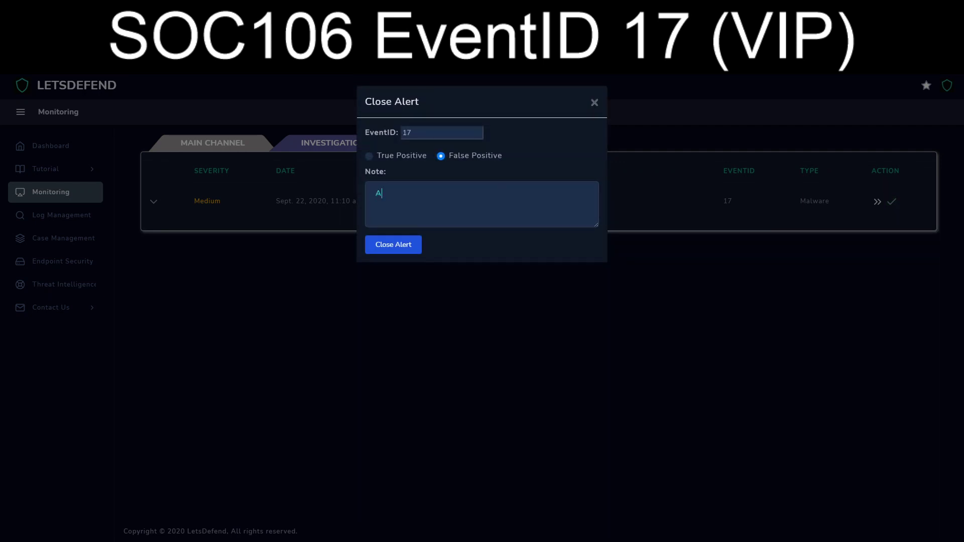
pyautogui.write('ppears to be a False Positive with a Google Chrome installer')
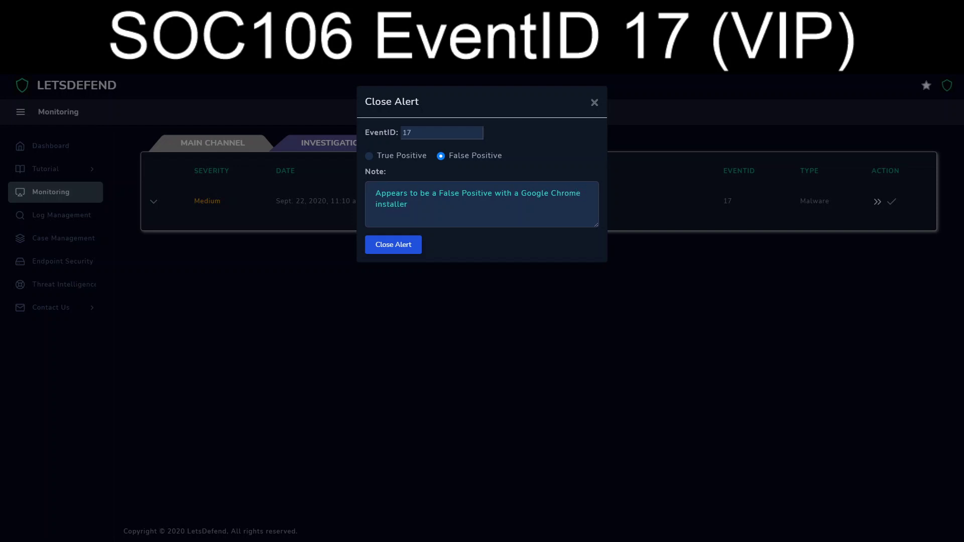
pyautogui.press('Tab')
pyautogui.press('Return')
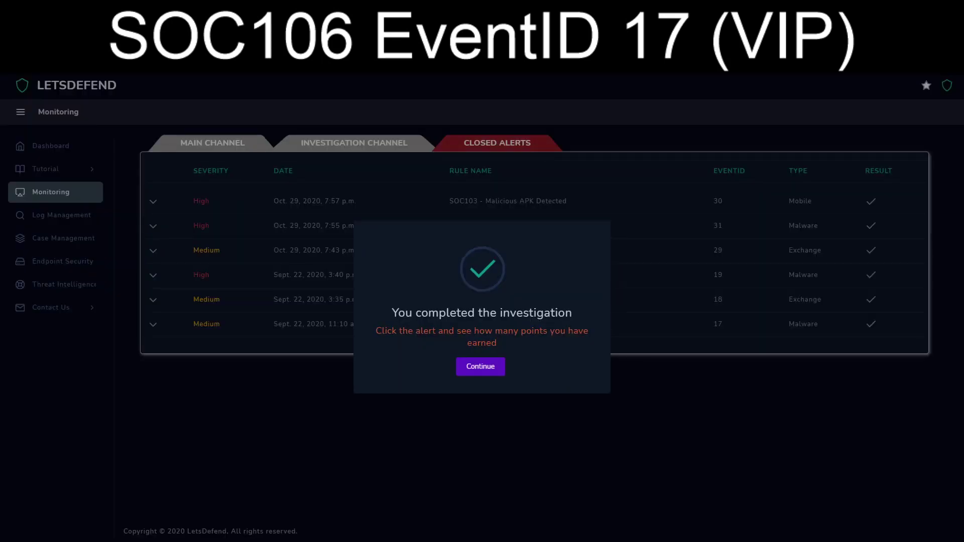
pyautogui.press('Return')
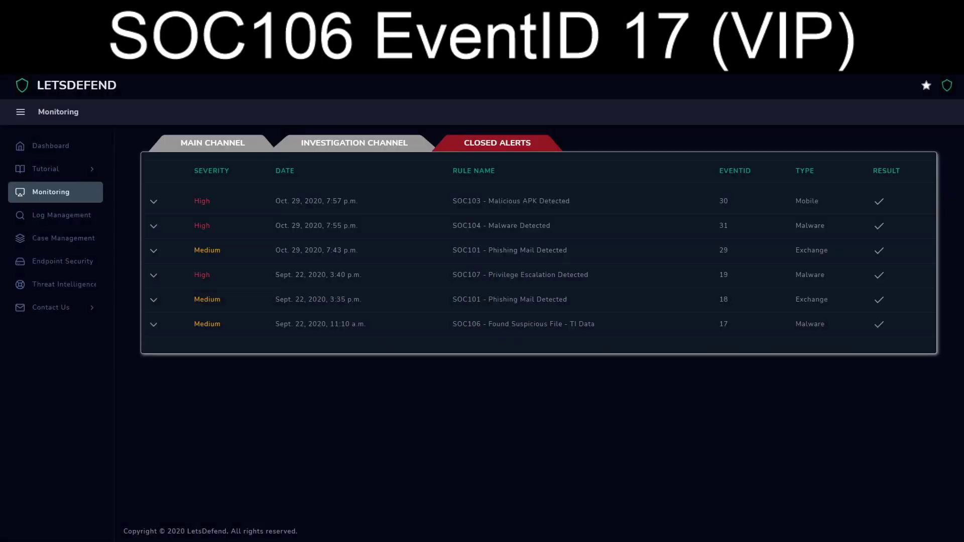